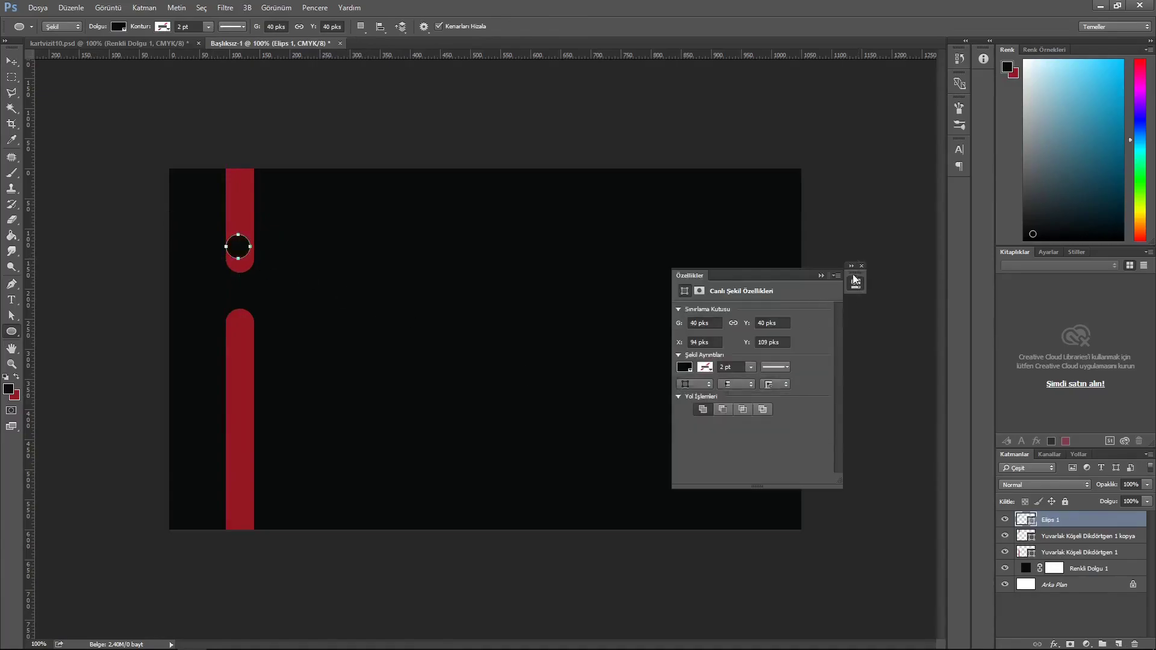
- Close the shape properties and fill the circle on the upper red bar with dark red
{"action": "left_click", "coordinate": [862, 266]}
{"action": "key", "text": "v"}
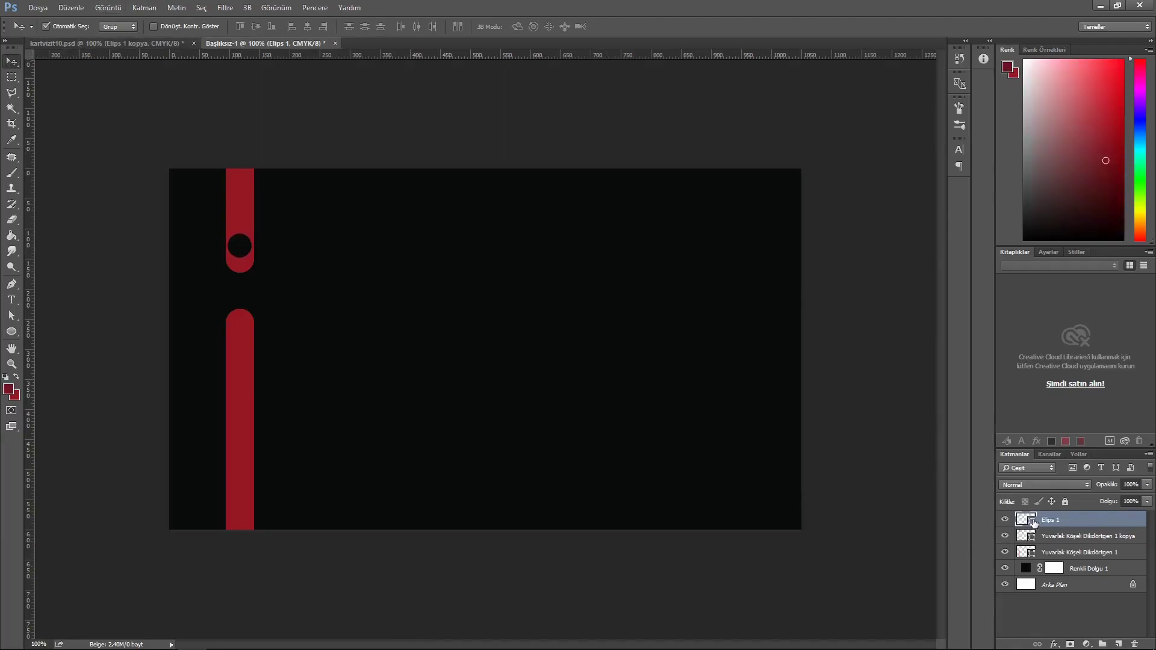
{"action": "double_click", "coordinate": [1027, 519]}
{"action": "left_click", "coordinate": [537, 251]}
{"action": "left_click", "coordinate": [684, 127]}
- Paste the copied Inner Shadow layer style onto the circle and check its settings
{"action": "right_click", "coordinate": [1089, 519]}
{"action": "left_click", "coordinate": [985, 384]}
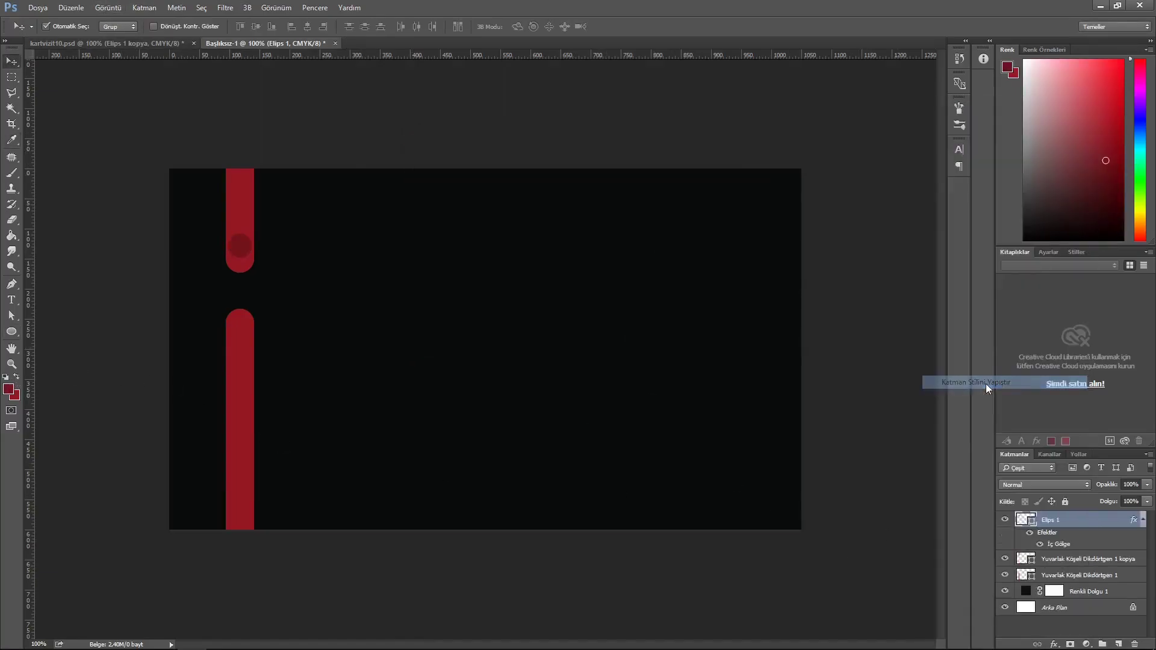
{"action": "double_click", "coordinate": [1089, 520]}
{"action": "left_click", "coordinate": [363, 231]}
{"action": "left_click", "coordinate": [772, 137]}
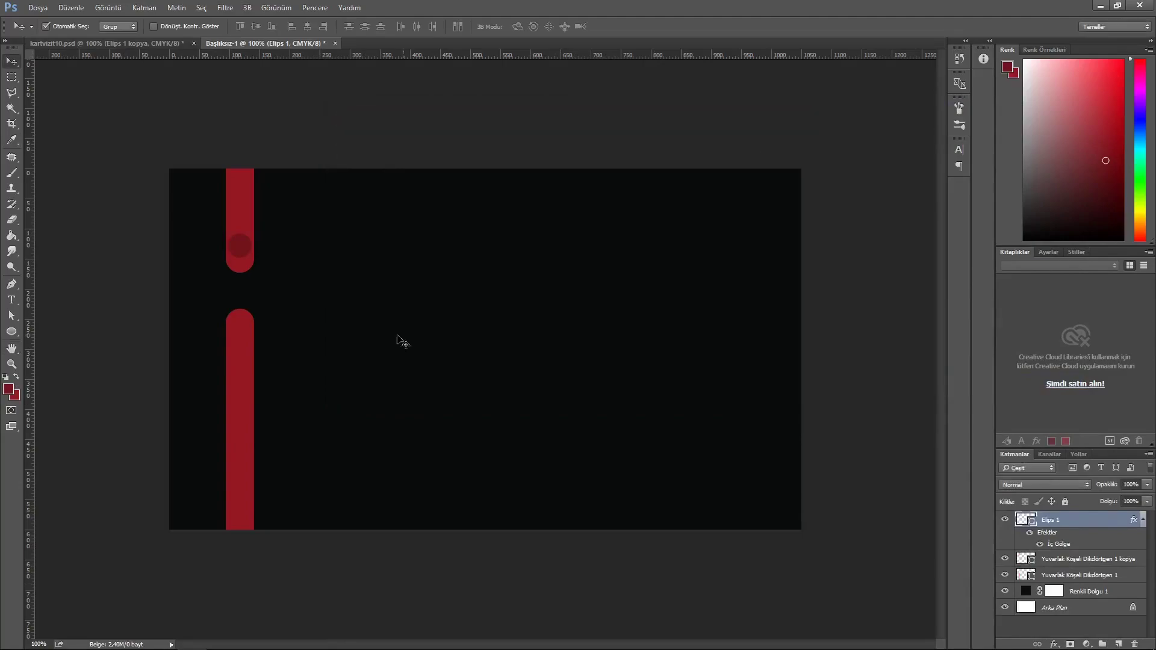
- Duplicate the circle and step the copies down into the lower red bar
{"action": "key", "text": "ctrl+j"}
{"action": "key", "text": "shift+Down"}
{"action": "key", "text": "shift+Down"}
{"action": "key", "text": "shift+Down"}
{"action": "key", "text": "shift+Down"}
{"action": "key", "text": "shift+Down"}
{"action": "key", "text": "shift+Down"}
{"action": "key", "text": "shift+Down"}
{"action": "key", "text": "shift+Down"}
{"action": "key", "text": "shift+Down"}
{"action": "key", "text": "shift+Down"}
{"action": "key", "text": "shift+Down"}
{"action": "key", "text": "shift+Down"}
{"action": "key", "text": "shift+Down"}
{"action": "key", "text": "shift+Down"}
{"action": "key", "text": "shift+Down"}
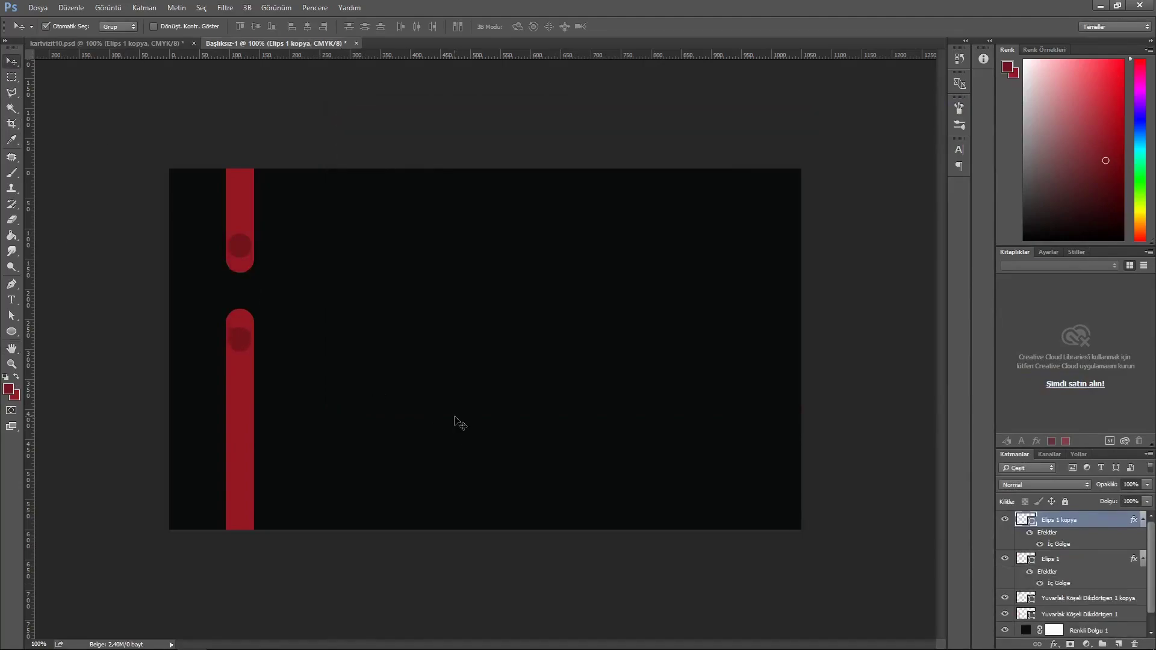
{"action": "key", "text": "ctrl+j"}
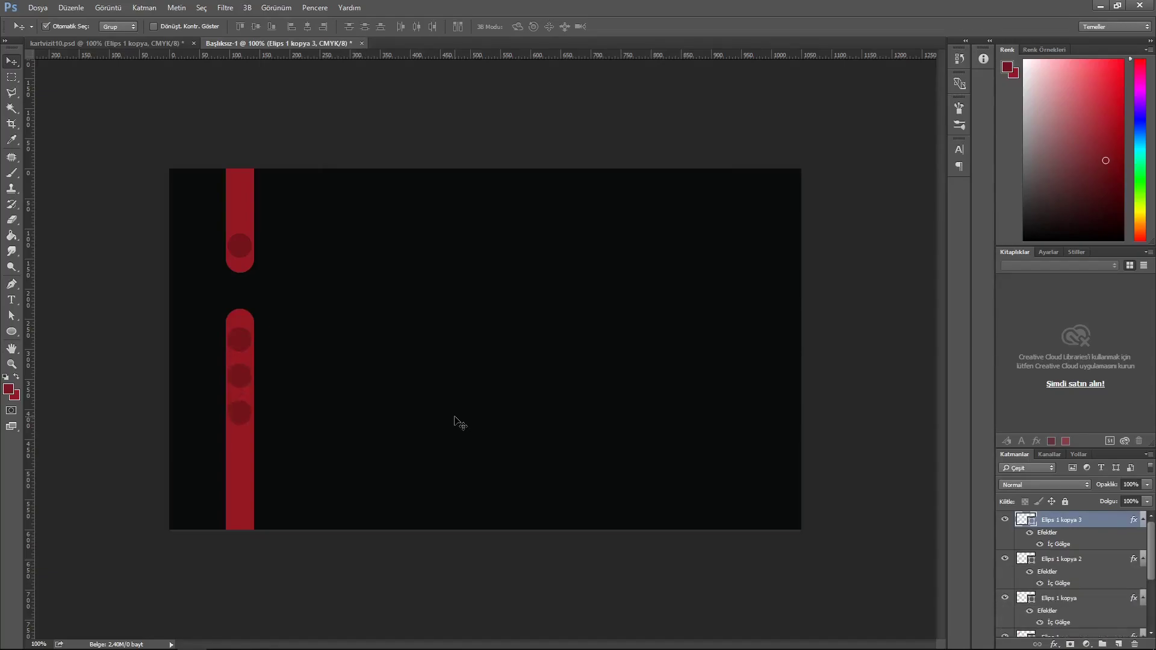
{"action": "key", "text": "shift+Down"}
{"action": "key", "text": "shift+Down"}
{"action": "key", "text": "shift+Down"}
{"action": "key", "text": "shift+Down"}
{"action": "key", "text": "shift+Down"}
{"action": "key", "text": "shift+Down"}
- Place the icon files and shrink the user silhouette to fit the upper circle
{"action": "left_click", "coordinate": [451, 23]}
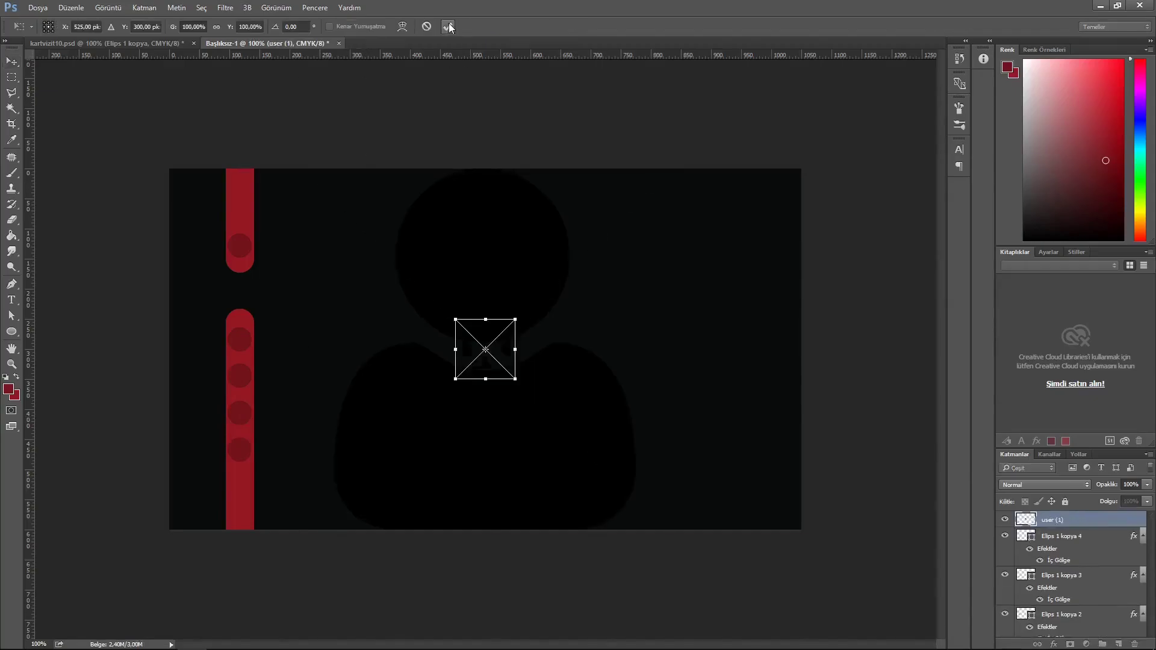
{"action": "left_click", "coordinate": [450, 23]}
{"action": "left_click", "coordinate": [450, 22]}
{"action": "left_click", "coordinate": [450, 23]}
{"action": "left_click", "coordinate": [450, 23]}
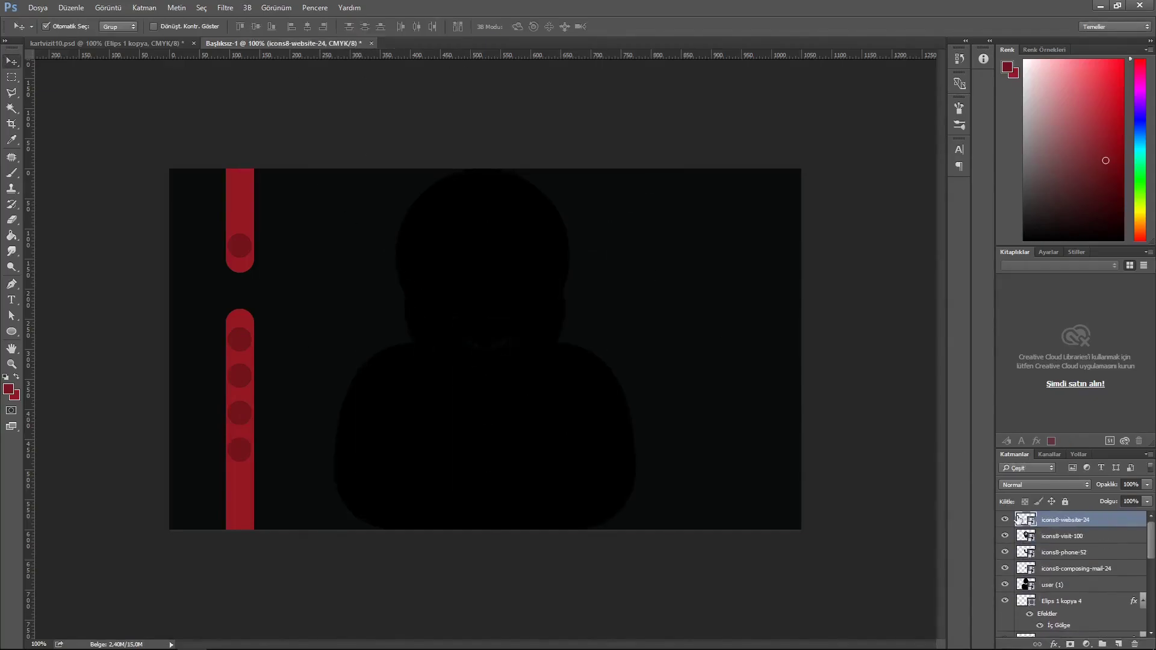
{"action": "left_click", "coordinate": [1005, 568]}
{"action": "left_click", "coordinate": [1054, 584]}
{"action": "left_click_drag", "start_coordinate": [540, 402], "coordinate": [509, 374]}
{"action": "key", "text": "ctrl+t"}
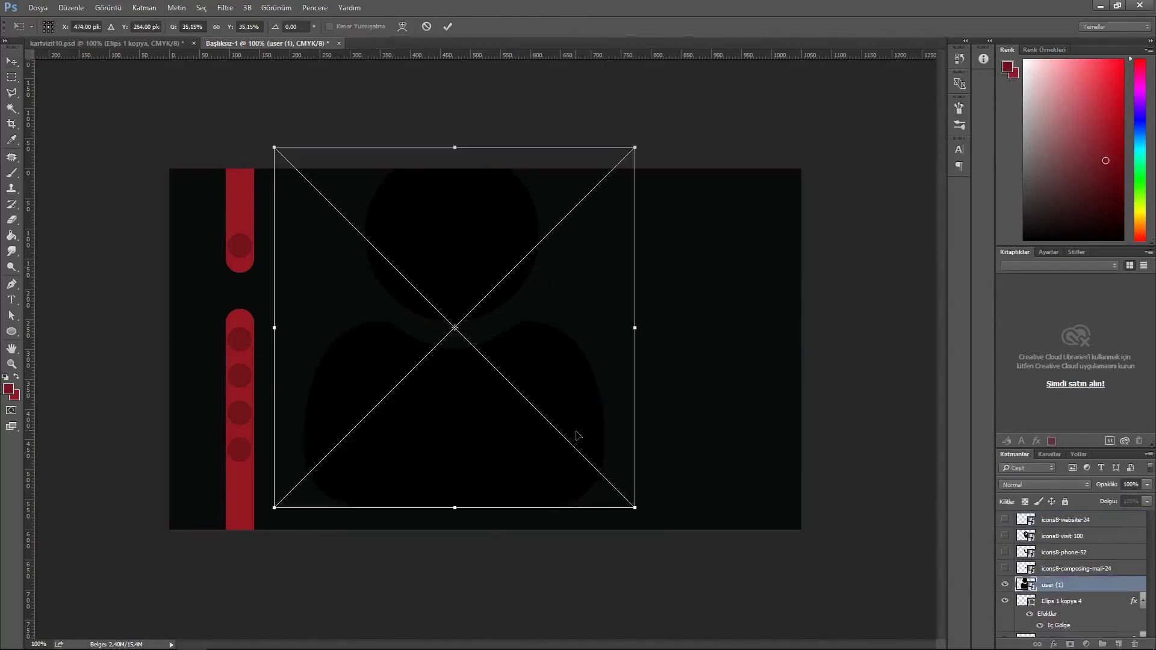
{"action": "left_click_drag", "start_coordinate": [633, 506], "coordinate": [295, 285]}
{"action": "left_click", "coordinate": [447, 26]}
{"action": "left_click_drag", "start_coordinate": [453, 331], "coordinate": [191, 222]}
{"action": "key", "text": "ctrl+t"}
{"action": "left_click_drag", "start_coordinate": [259, 259], "coordinate": [254, 253]}
{"action": "left_click", "coordinate": [448, 26]}
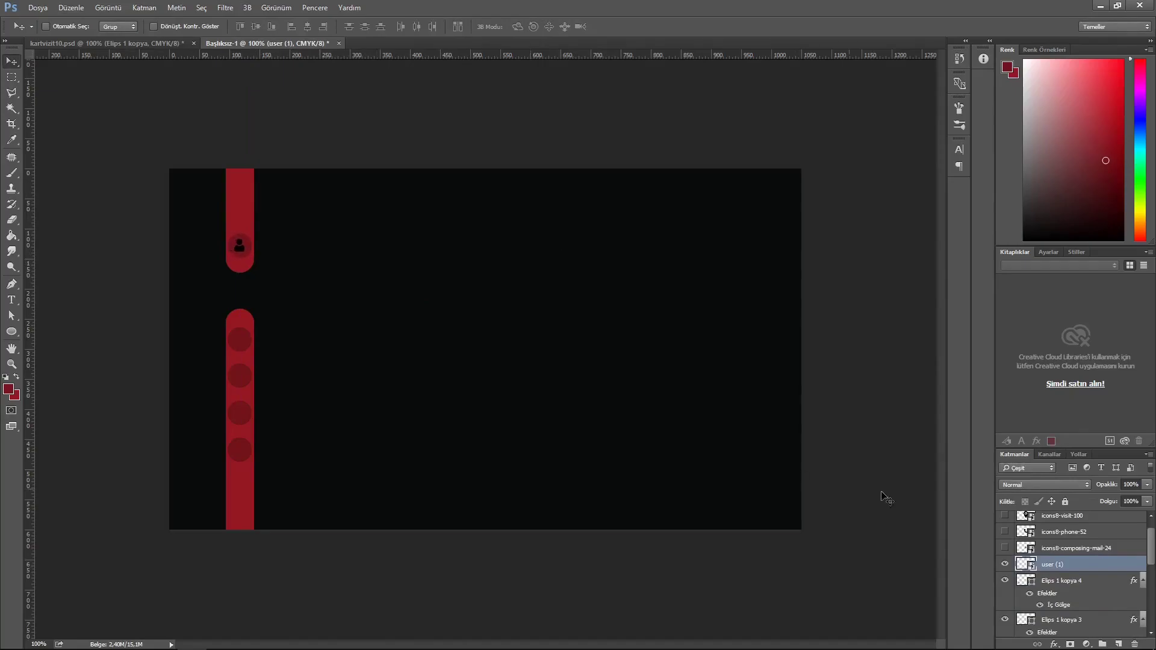
- Toggle the mail and location pin layers, shifting the pin slightly
{"action": "left_click", "coordinate": [1053, 549]}
{"action": "scroll", "coordinate": [1019, 547], "scroll_direction": "up", "scroll_amount": 1}
{"action": "left_click", "coordinate": [1005, 536]}
{"action": "left_click", "coordinate": [1048, 537]}
{"action": "left_click_drag", "start_coordinate": [474, 356], "coordinate": [447, 363]}
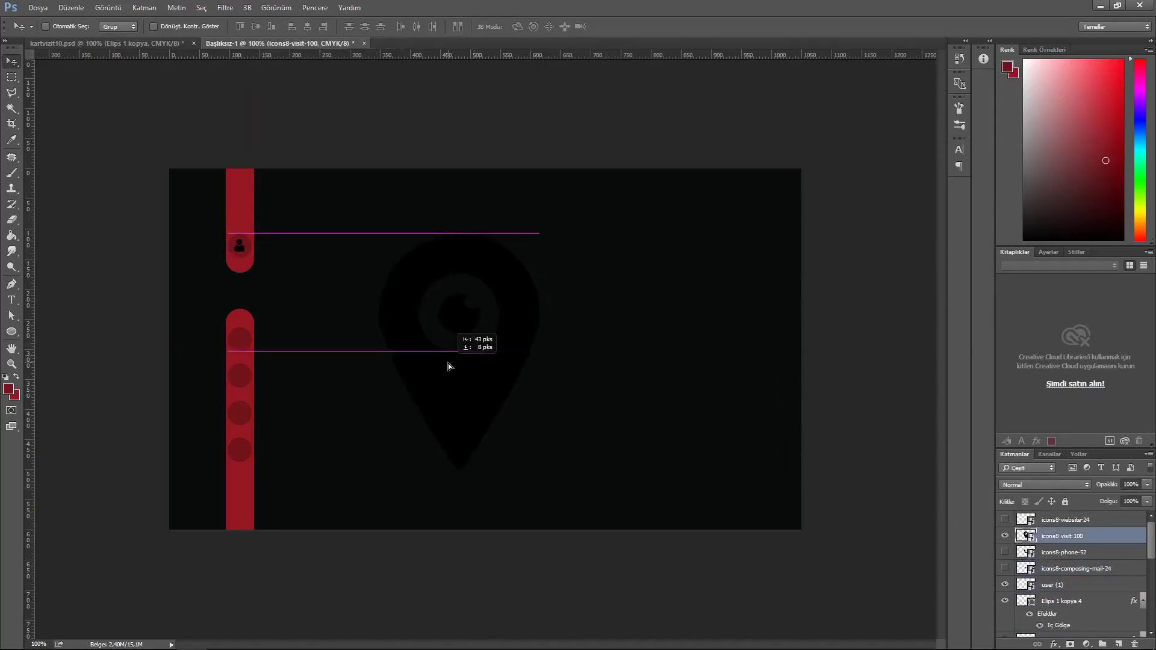
{"action": "left_click", "coordinate": [1005, 536]}
{"action": "left_click", "coordinate": [1005, 570]}
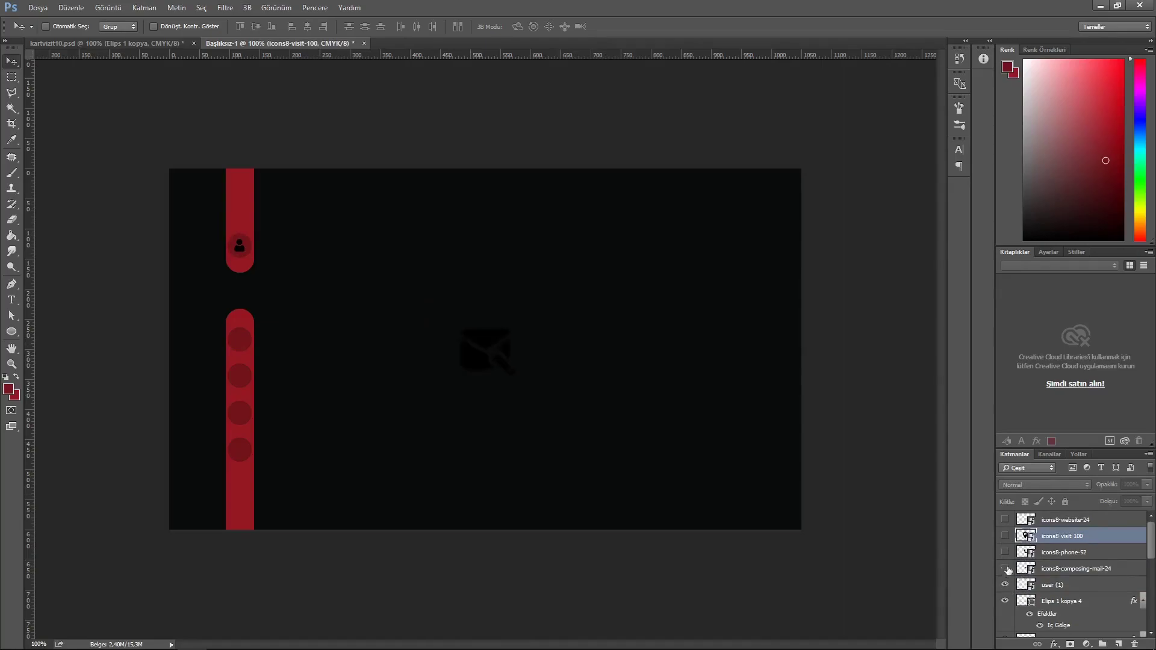
{"action": "left_click", "coordinate": [1005, 569]}
- Move and scale the phone icon into a circle on the lower red bar
{"action": "left_click", "coordinate": [1006, 552]}
{"action": "left_click", "coordinate": [1051, 553]}
{"action": "left_click_drag", "start_coordinate": [630, 469], "coordinate": [456, 473]}
{"action": "key", "text": "ctrl+t"}
{"action": "left_click_drag", "start_coordinate": [378, 417], "coordinate": [239, 339]}
{"action": "key", "text": "Return"}
{"action": "key", "text": "ctrl+t"}
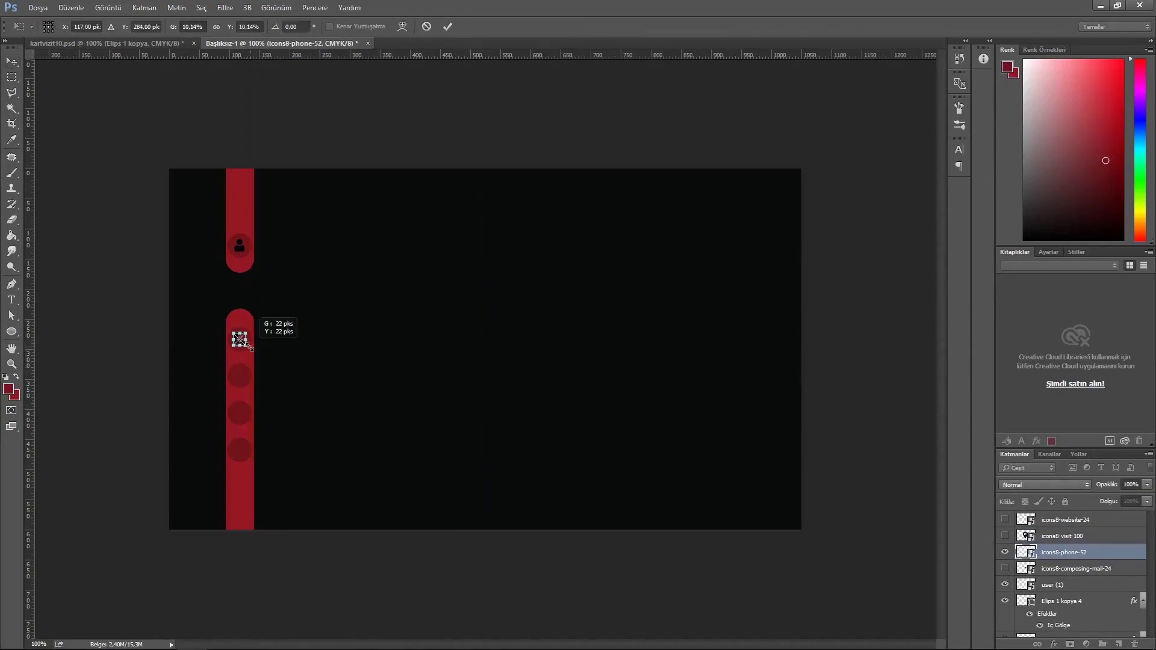
{"action": "key", "text": "Return"}
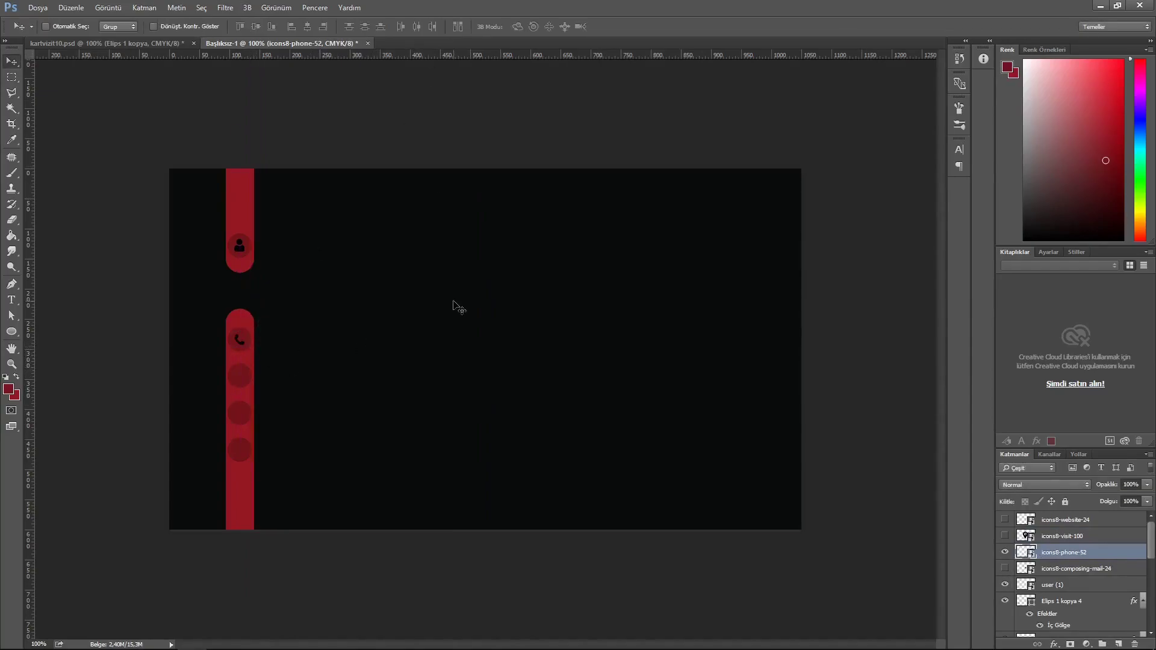
- Move the mail icon onto the red bar and shrink it into its circle
{"action": "left_click", "coordinate": [1004, 569]}
{"action": "left_click", "coordinate": [1066, 568]}
{"action": "left_click_drag", "start_coordinate": [490, 354], "coordinate": [251, 391]}
{"action": "key", "text": "ctrl+t"}
{"action": "key", "text": "Return"}
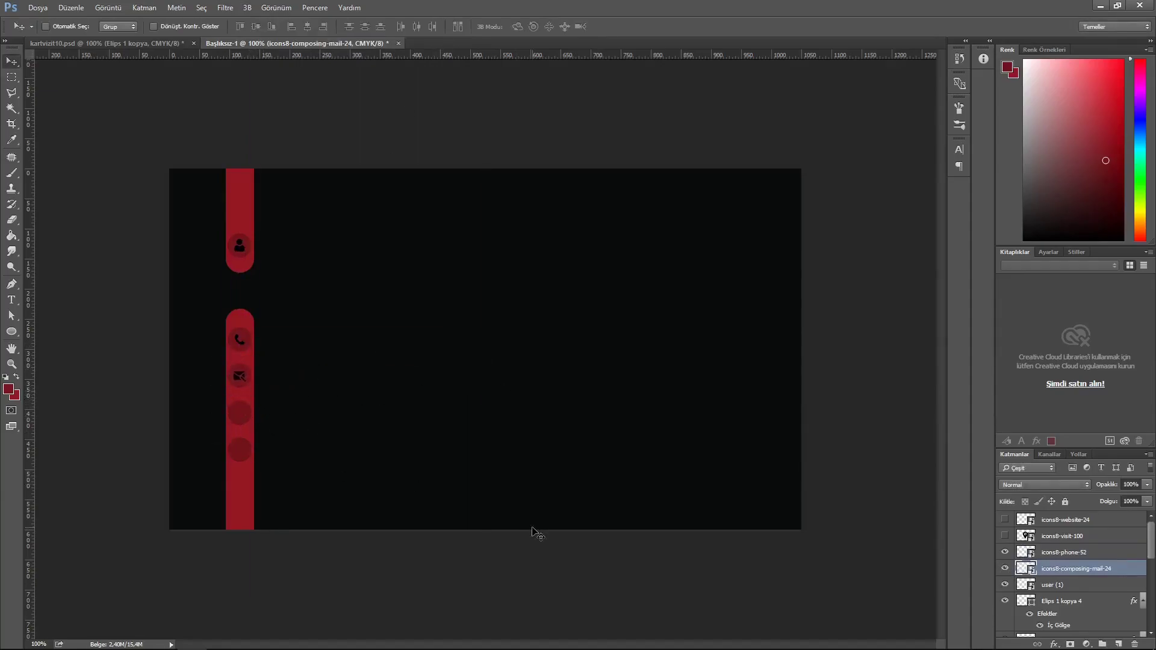
- Move the website globe icon onto the red bar and shrink it into its circle
{"action": "left_click", "coordinate": [1006, 536]}
{"action": "left_click", "coordinate": [1005, 536]}
{"action": "left_click", "coordinate": [1005, 520]}
{"action": "left_click", "coordinate": [1066, 520]}
{"action": "left_click_drag", "start_coordinate": [494, 349], "coordinate": [228, 415]}
{"action": "key", "text": "ctrl+t"}
{"action": "key", "text": "Return"}
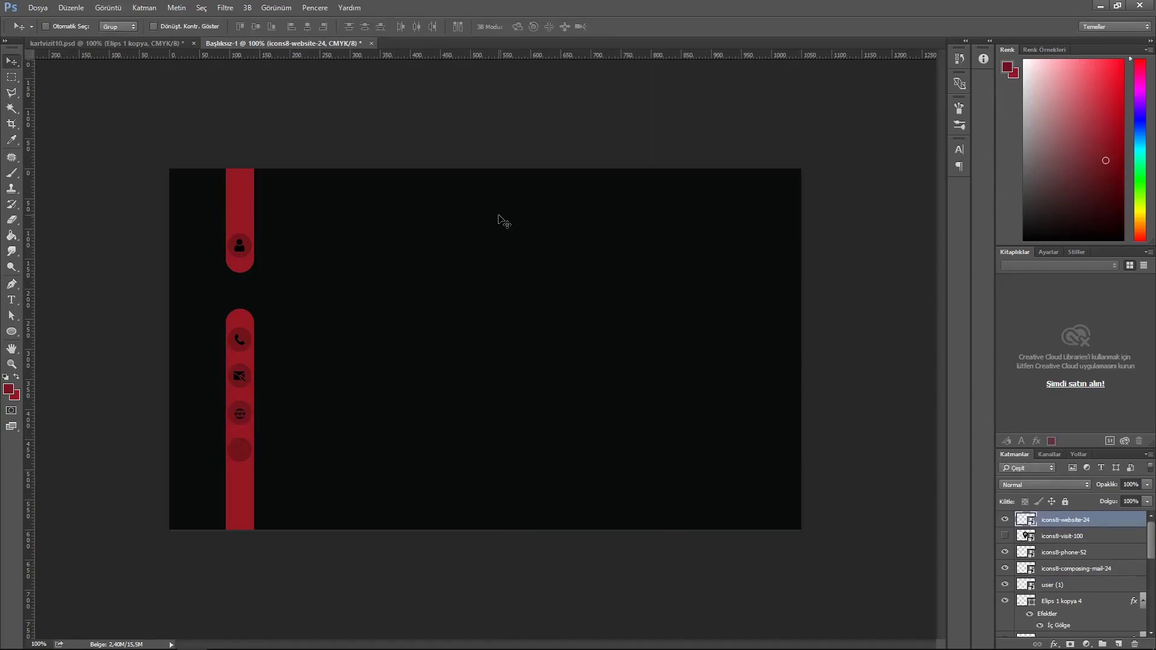
- Move the location pin icon onto the red bar and scale it to fit its circle
{"action": "left_click", "coordinate": [1005, 536]}
{"action": "left_click", "coordinate": [506, 370], "text": "ctrl"}
{"action": "left_click_drag", "start_coordinate": [506, 369], "coordinate": [313, 439]}
{"action": "key", "text": "ctrl+t"}
{"action": "left_click_drag", "start_coordinate": [399, 540], "coordinate": [245, 459]}
{"action": "key", "text": "Return"}
{"action": "key", "text": "ctrl+t"}
{"action": "key", "text": "Return"}
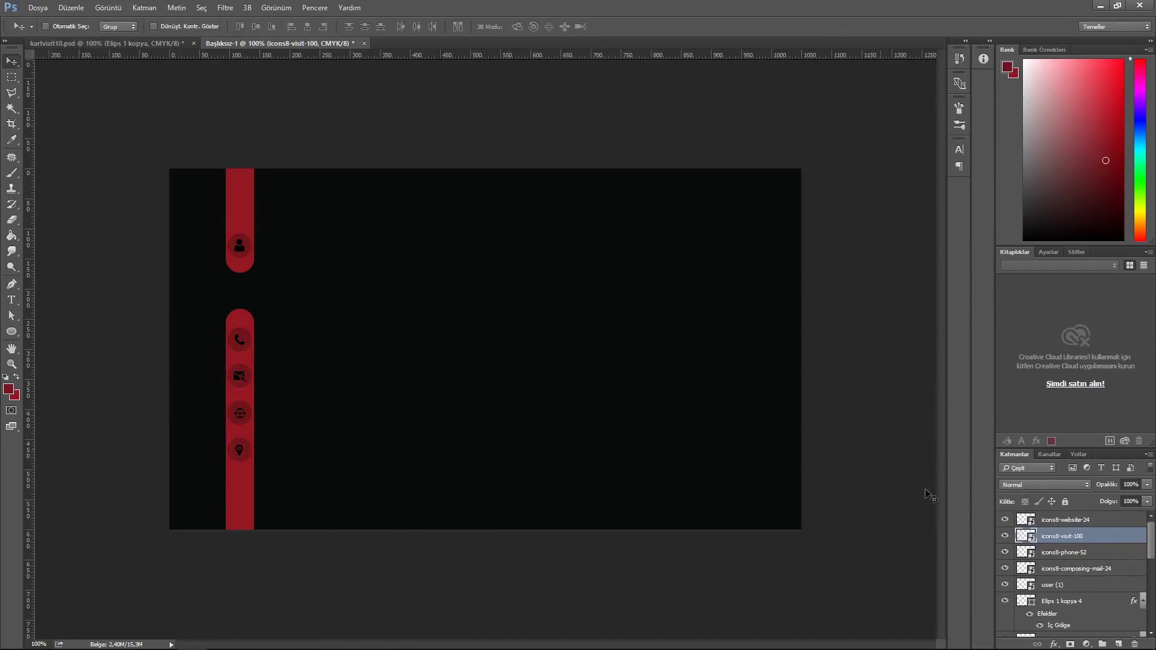
- Give the user icon a white Color Overlay layer style
{"action": "double_click", "coordinate": [1090, 587]}
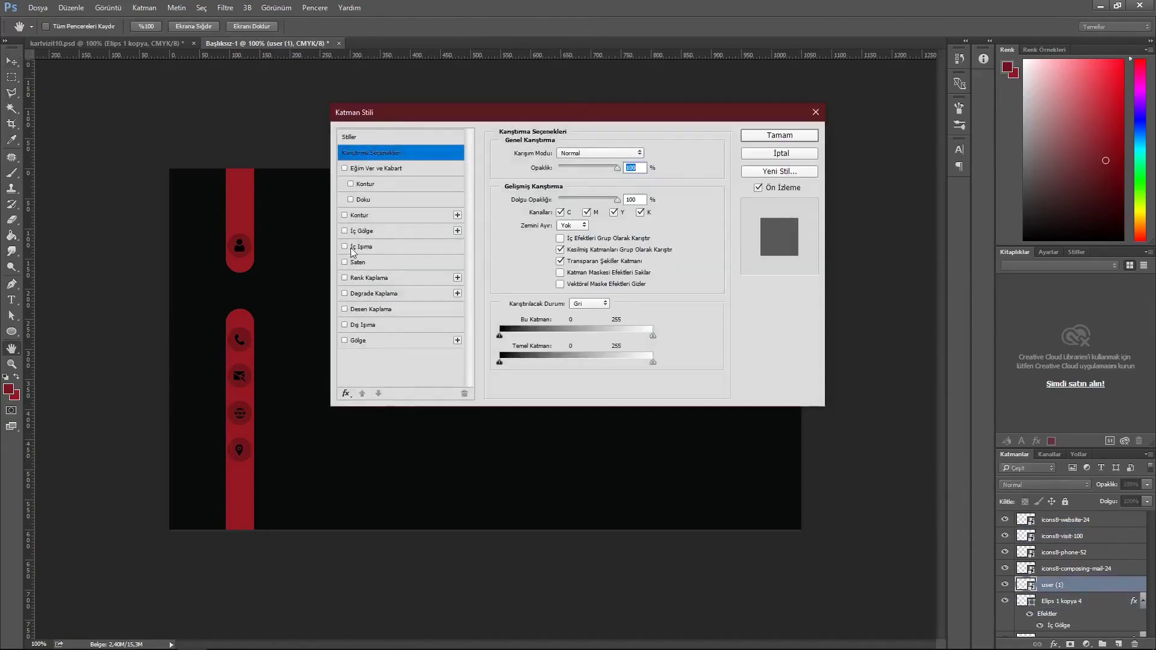
{"action": "left_click", "coordinate": [347, 278]}
{"action": "left_click", "coordinate": [640, 186]}
{"action": "left_click", "coordinate": [423, 158]}
{"action": "left_click", "coordinate": [705, 113]}
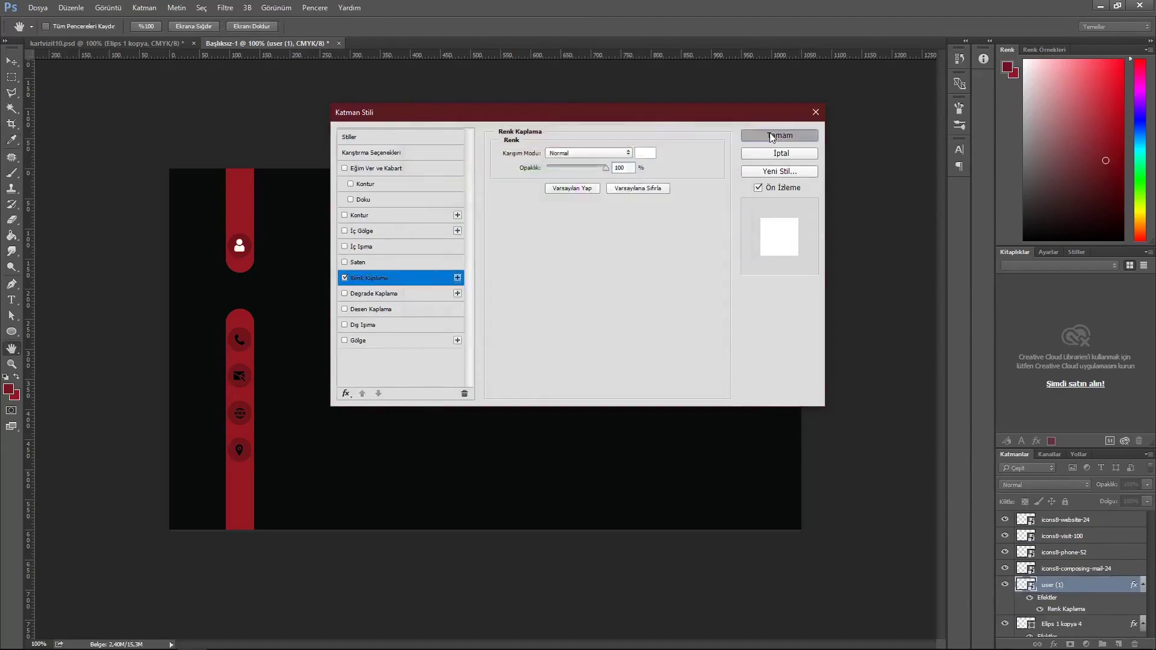
{"action": "left_click", "coordinate": [780, 135]}
- Copy the user icon's layer style and paste it onto the mail, phone, website and pin icons
{"action": "right_click", "coordinate": [1099, 589]}
{"action": "left_click", "coordinate": [988, 331]}
{"action": "left_click", "coordinate": [1068, 569]}
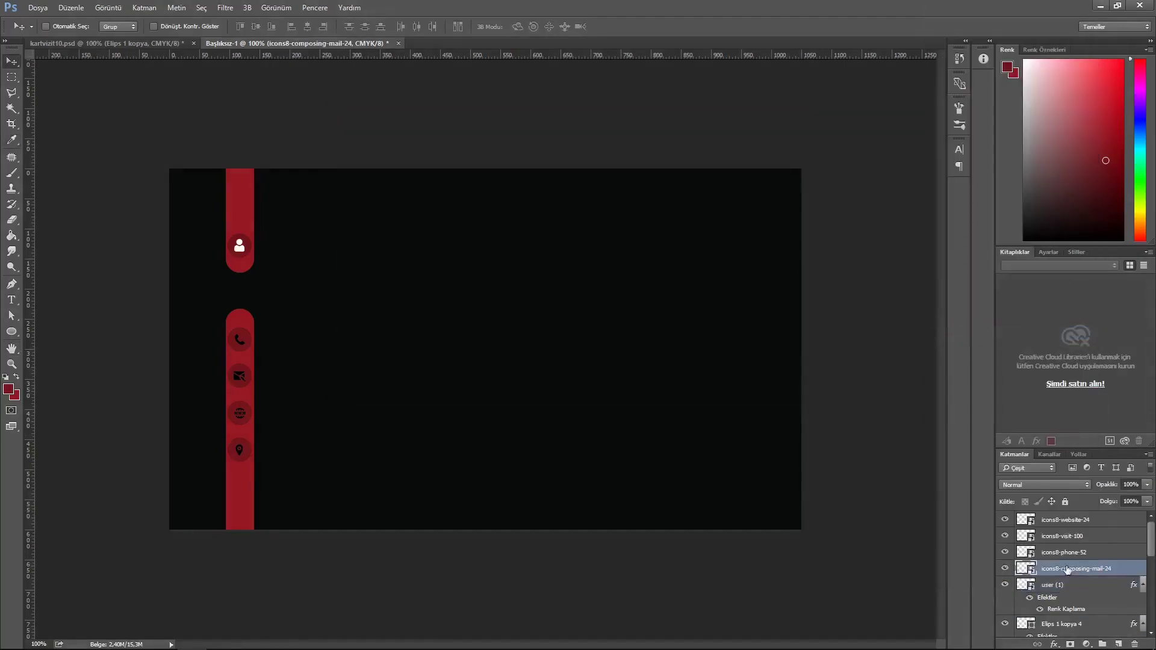
{"action": "left_click", "coordinate": [1073, 522], "text": "shift"}
{"action": "right_click", "coordinate": [1072, 522]}
{"action": "left_click", "coordinate": [988, 413]}
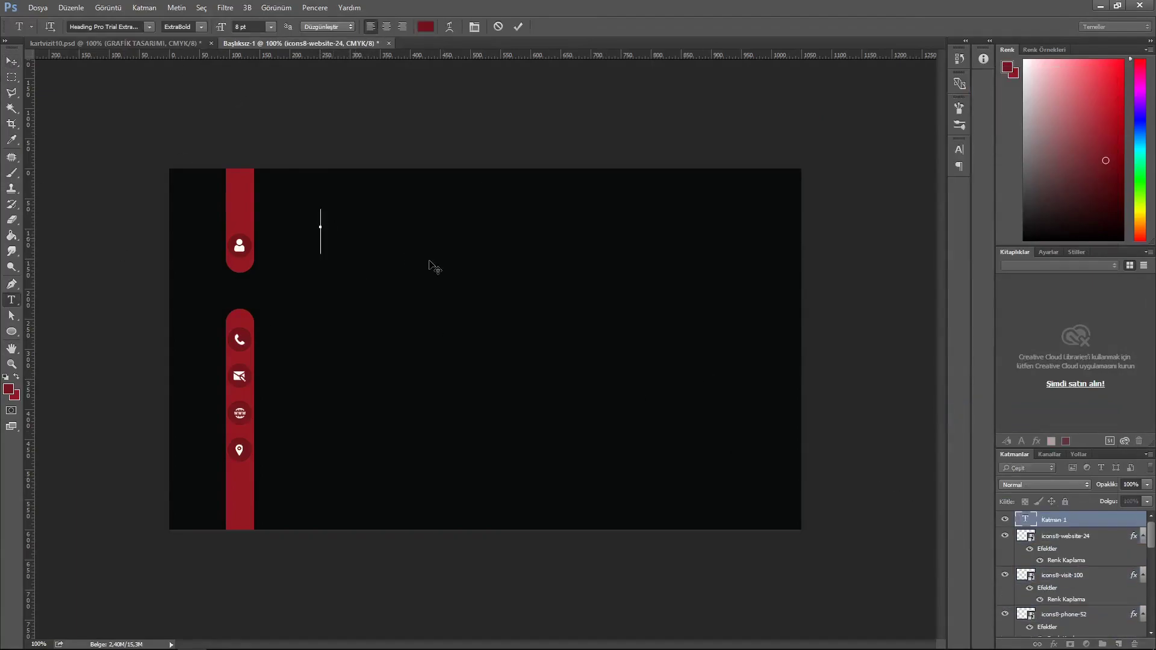
- Paste the GRAFİK TASARIMI heading and place it beside the user icon
{"action": "type", "text": "GRAFİK TASARIMI"}
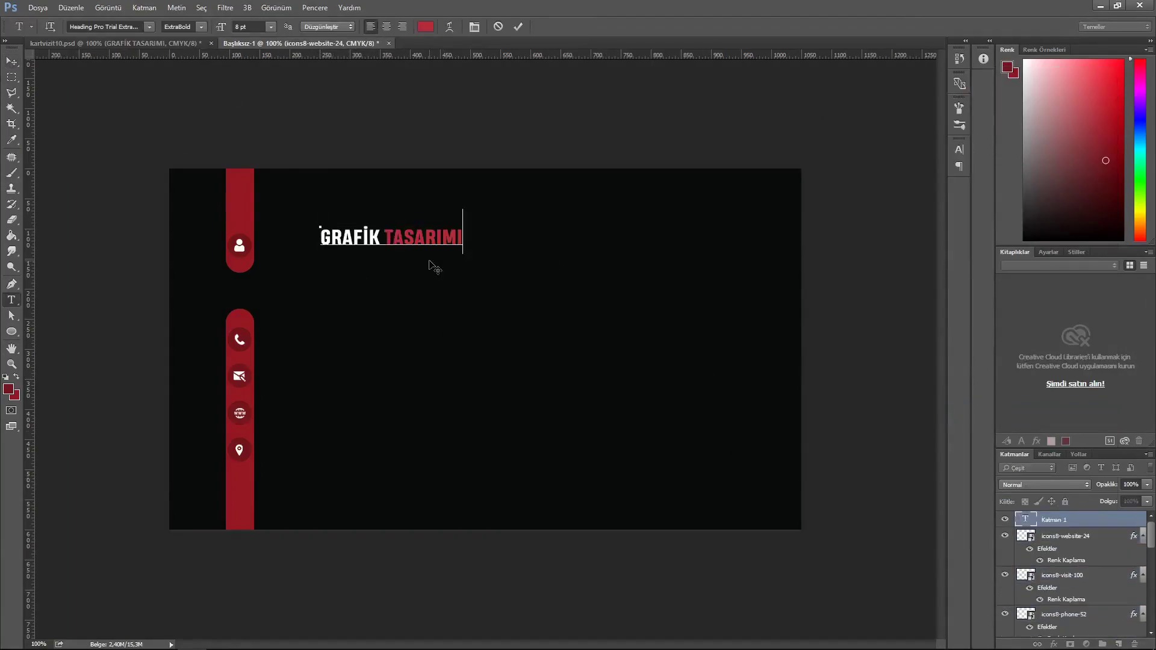
{"action": "left_click", "coordinate": [519, 27]}
{"action": "key", "text": "v"}
{"action": "left_click_drag", "start_coordinate": [400, 245], "coordinate": [363, 249]}
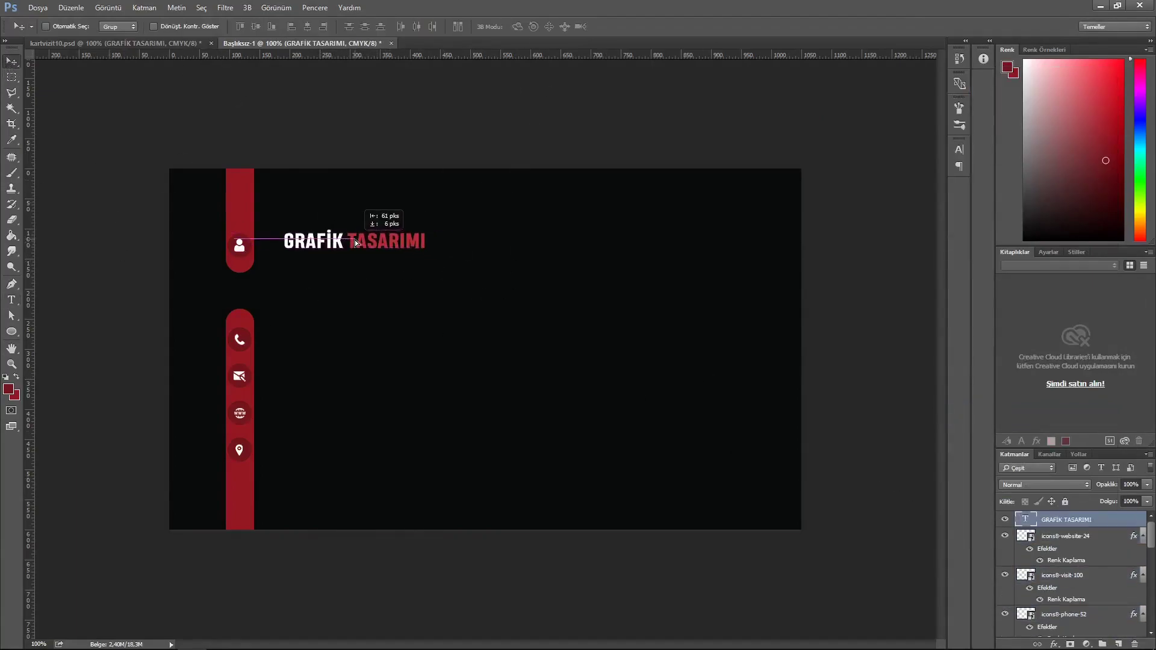
- Paste the name text below the heading and nudge it into position
{"action": "left_click", "coordinate": [288, 283]}
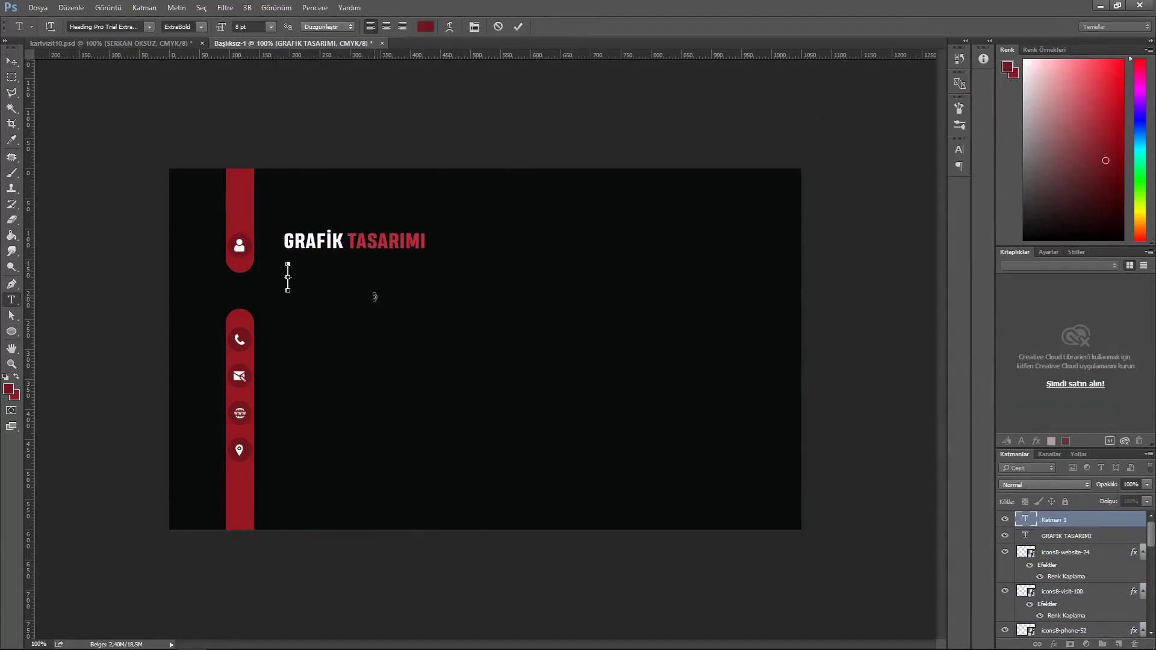
{"action": "key", "text": "ctrl+Return"}
{"action": "key", "text": "v"}
{"action": "key", "text": "shift+Up"}
{"action": "key", "text": "shift+Up"}
{"action": "key", "text": "Left"}
{"action": "key", "text": "Left"}
{"action": "key", "text": "Left"}
{"action": "key", "text": "Left"}
{"action": "key", "text": "Left"}
{"action": "key", "text": "Left"}
{"action": "key", "text": "Up"}
{"action": "key", "text": "Up"}
{"action": "key", "text": "Up"}
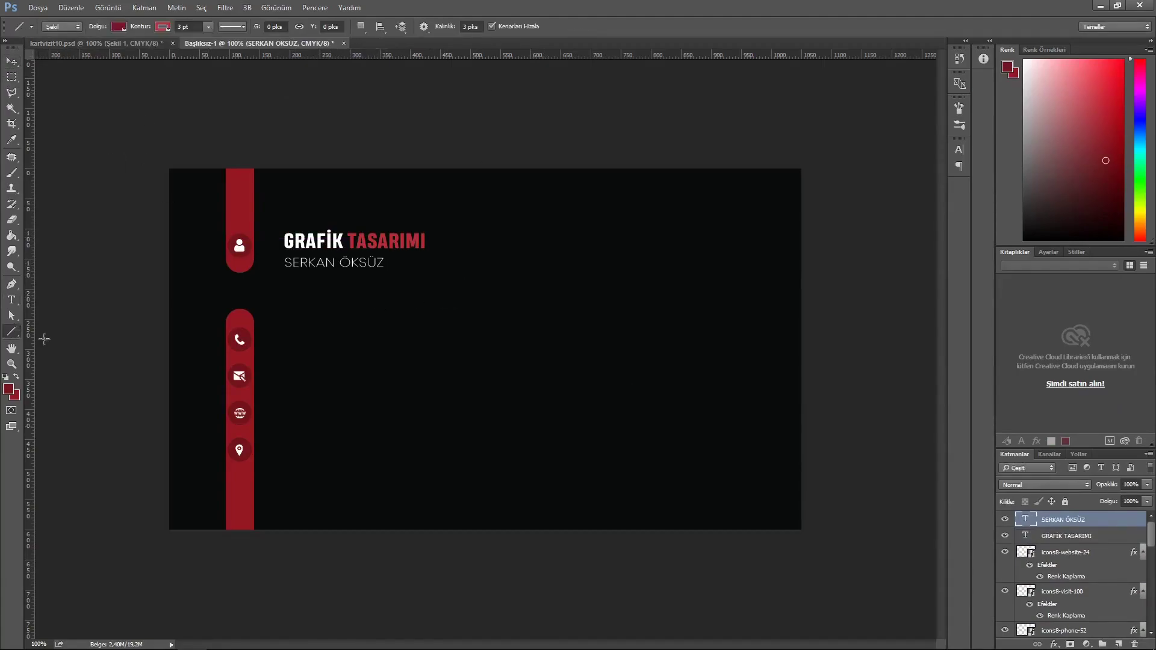
- Draw a short bright red line with no stroke under the name
{"action": "left_click", "coordinate": [163, 27]}
{"action": "left_click", "coordinate": [111, 52]}
{"action": "left_click", "coordinate": [119, 28]}
{"action": "left_click", "coordinate": [177, 50]}
{"action": "double_click", "coordinate": [626, 346]}
{"action": "key", "text": "ctrl+v"}
{"action": "left_click", "coordinate": [699, 157]}
{"action": "mouse_move", "coordinate": [303, 295]}
{"action": "left_mouse_down"}
{"action": "mouse_move", "coordinate": [328, 297]}
{"action": "mouse_move", "coordinate": [309, 274]}
{"action": "left_mouse_up"}
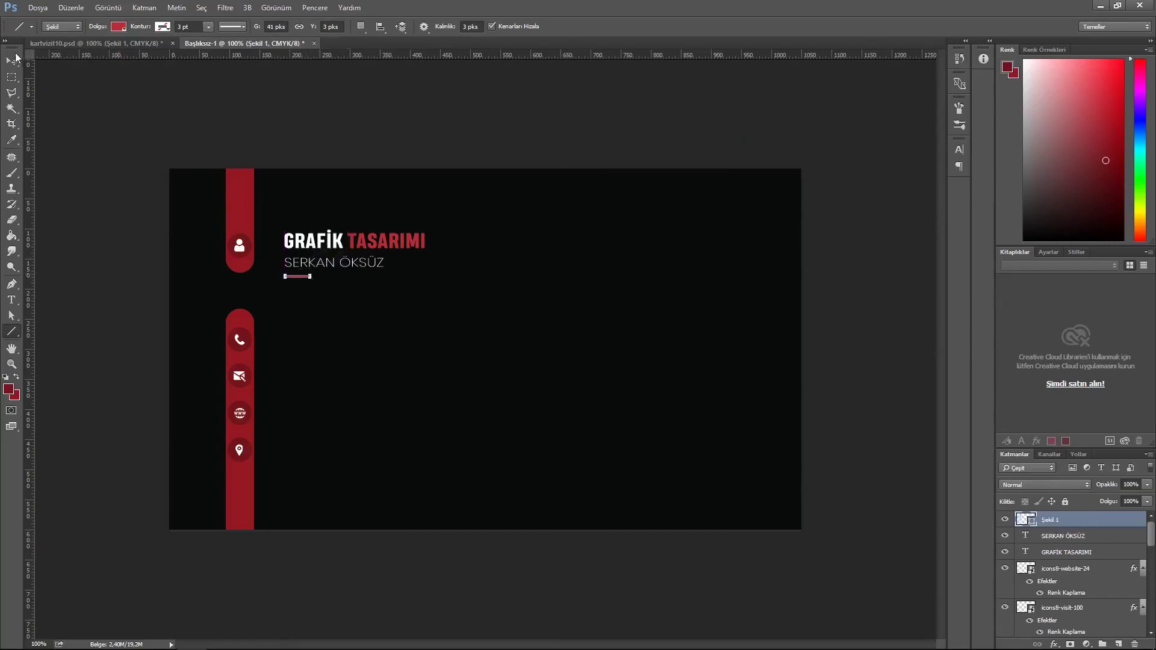
- Nudge the heading, name and line block up and add a horizontal guide at the phone row
{"action": "key", "text": "v"}
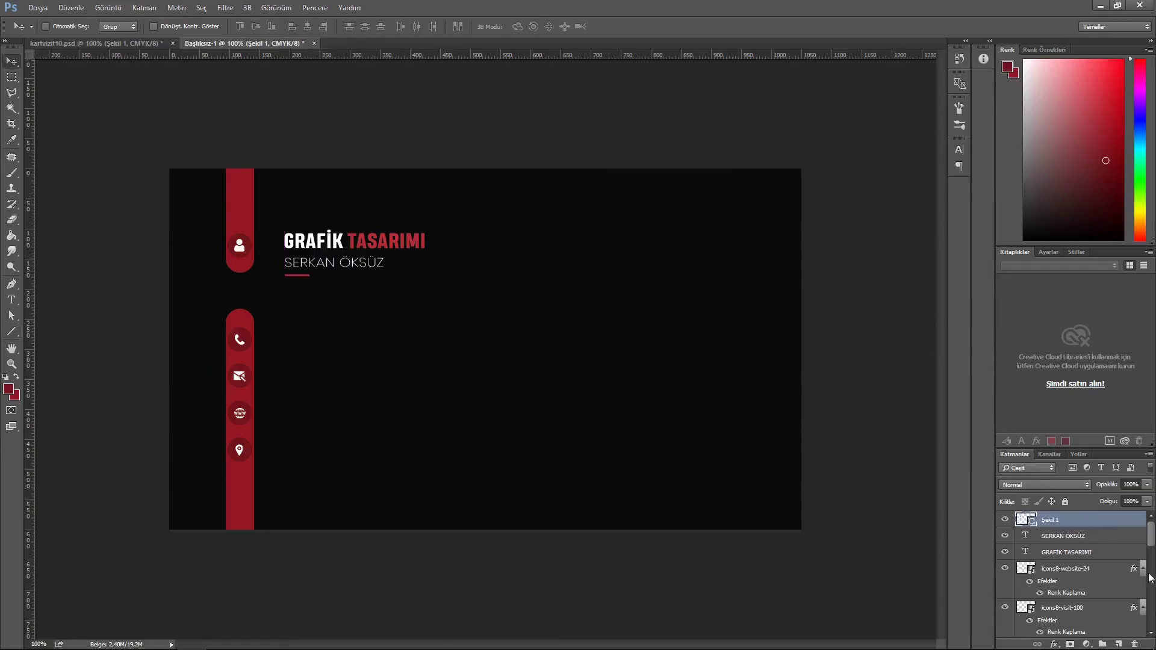
{"action": "left_click", "coordinate": [1066, 552], "text": "shift"}
{"action": "key", "text": "Up"}
{"action": "key", "text": "Up"}
{"action": "key", "text": "Up"}
{"action": "key", "text": "Up"}
{"action": "key", "text": "Up"}
{"action": "key", "text": "Up"}
{"action": "key", "text": "Up"}
{"action": "key", "text": "Up"}
{"action": "key", "text": "Up"}
{"action": "key", "text": "Up"}
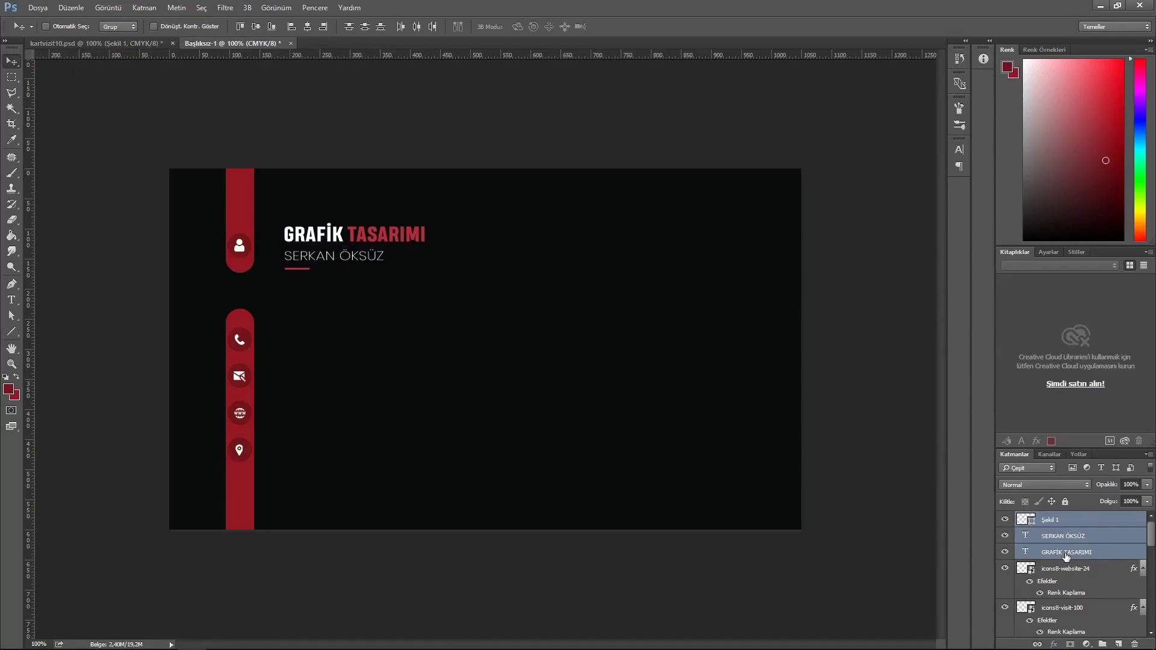
{"action": "key", "text": "t"}
{"action": "left_click_drag", "start_coordinate": [459, 55], "coordinate": [470, 387]}
- Adjust the phone-row guide and add another horizontal guide plus a vertical guide for the text's left edge
{"action": "left_click", "coordinate": [18, 69]}
{"action": "left_click_drag", "start_coordinate": [315, 387], "coordinate": [318, 389]}
{"action": "left_click_drag", "start_coordinate": [429, 55], "coordinate": [416, 465]}
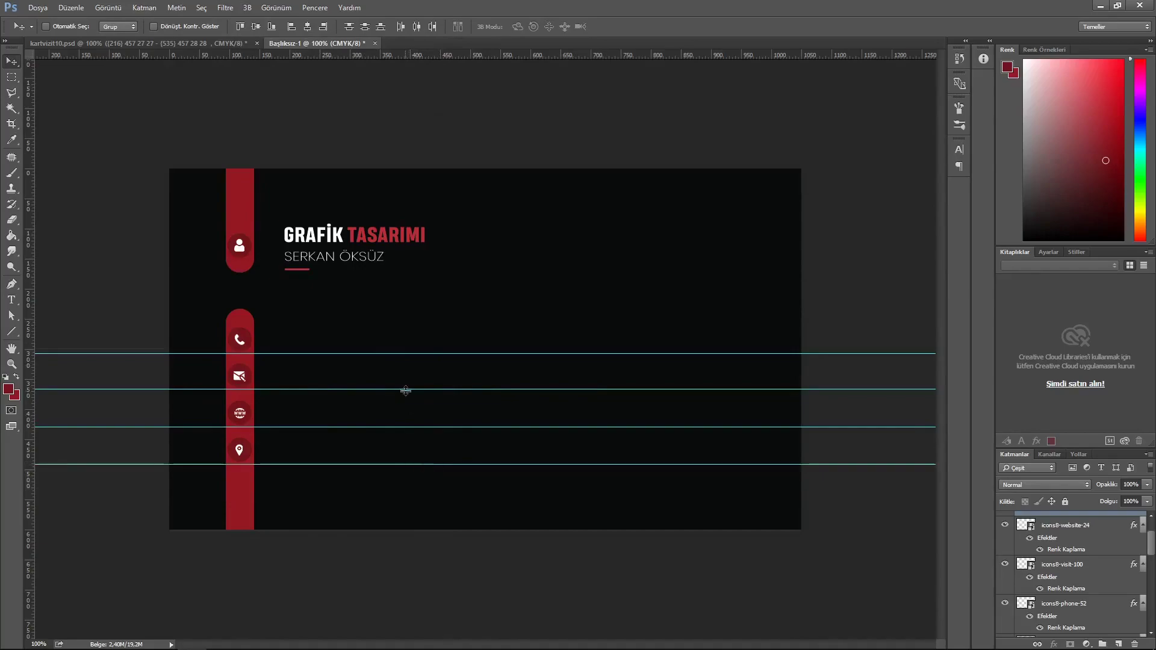
{"action": "key", "text": "t"}
{"action": "left_click_drag", "start_coordinate": [29, 313], "coordinate": [283, 312]}
- Paste the phone numbers beside the phone icon and nudge them into line
{"action": "left_click", "coordinate": [290, 360]}
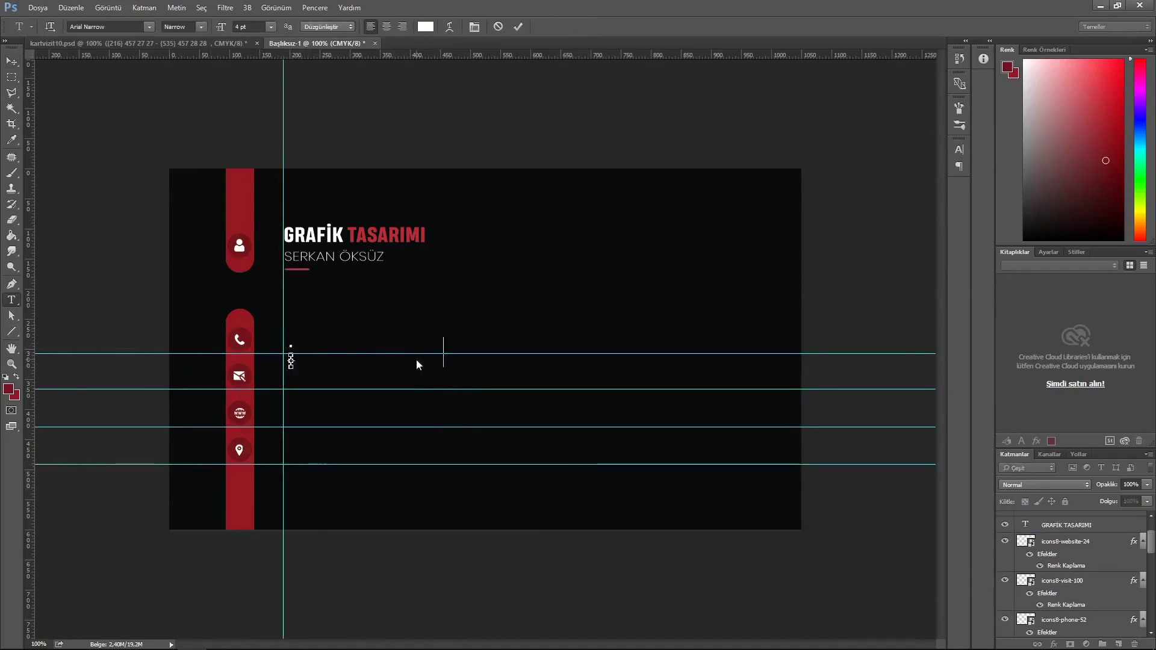
{"action": "left_click", "coordinate": [523, 27]}
{"action": "left_click", "coordinate": [18, 59]}
{"action": "key", "text": "shift+Up"}
{"action": "key", "text": "shift+Up"}
{"action": "key", "text": "Up"}
{"action": "key", "text": "Up"}
{"action": "key", "text": "Up"}
{"action": "key", "text": "Up"}
{"action": "key", "text": "Left"}
{"action": "key", "text": "Left"}
{"action": "key", "text": "Left"}
{"action": "key", "text": "Left"}
{"action": "key", "text": "Left"}
{"action": "key", "text": "Left"}
{"action": "key", "text": "Left"}
{"action": "key", "text": "Left"}
{"action": "key", "text": "Left"}
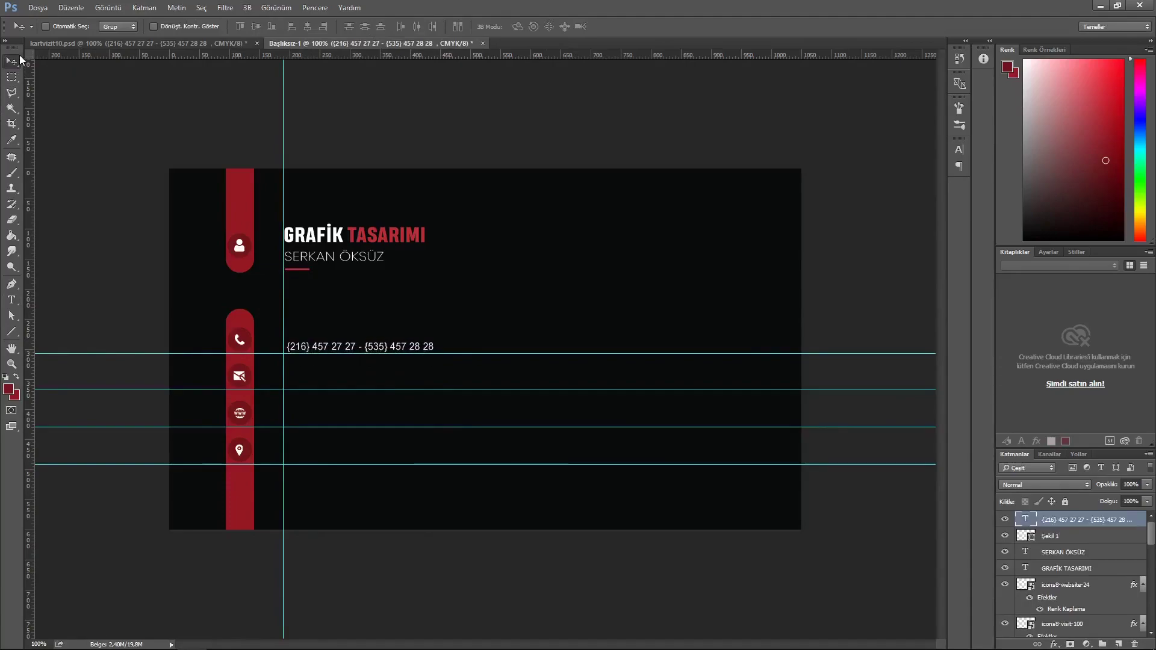
- Paste the e-mail address on the next row and align it with the phone line
{"action": "key", "text": "t"}
{"action": "left_click", "coordinate": [307, 398]}
{"action": "key", "text": "ctrl+v"}
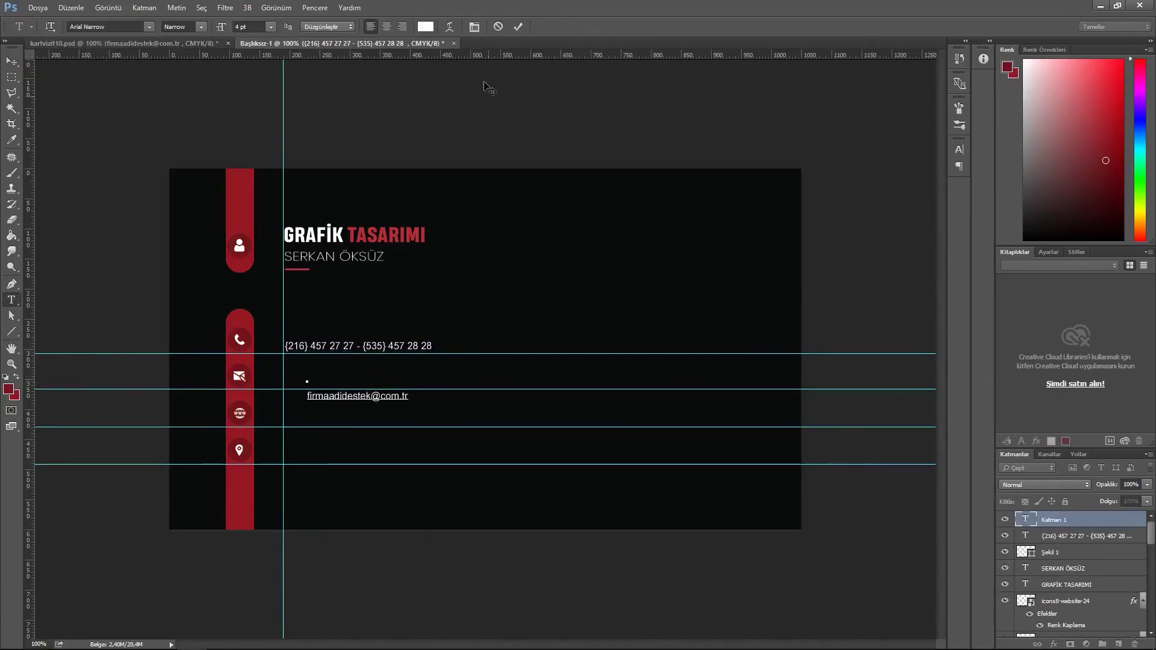
{"action": "left_click", "coordinate": [13, 65]}
{"action": "key", "text": "shift+Up"}
{"action": "key", "text": "shift+Up"}
{"action": "key", "text": "Up"}
{"action": "key", "text": "shift+Left"}
{"action": "key", "text": "shift+Left"}
{"action": "key", "text": "shift+Left"}
{"action": "key", "text": "Left"}
{"action": "key", "text": "Left"}
{"action": "key", "text": "Left"}
{"action": "key", "text": "Left"}
{"action": "key", "text": "Left"}
{"action": "key", "text": "Left"}
{"action": "key", "text": "Left"}
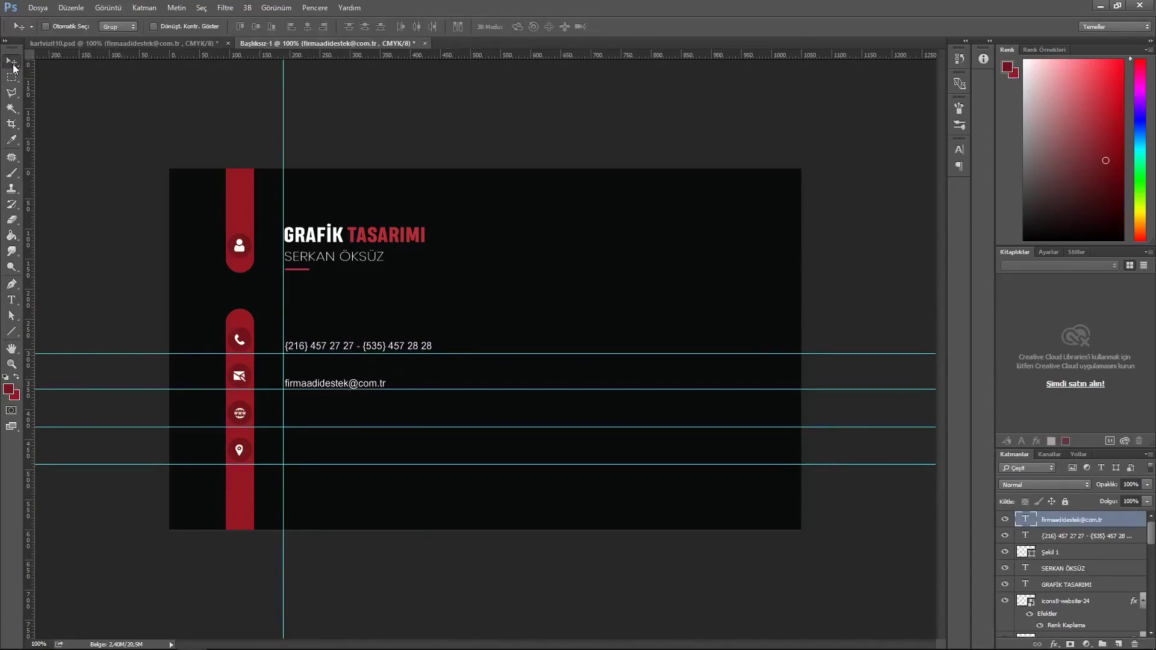
- Duplicate the e-mail line into the website row, replace it with the website address, and nudge the lines up
{"action": "key", "text": "ctrl+j"}
{"action": "key", "text": "shift+Down"}
{"action": "key", "text": "shift+Down"}
{"action": "key", "text": "shift+Down"}
{"action": "key", "text": "shift+Down"}
{"action": "key", "text": "shift+Down"}
{"action": "key", "text": "shift+Down"}
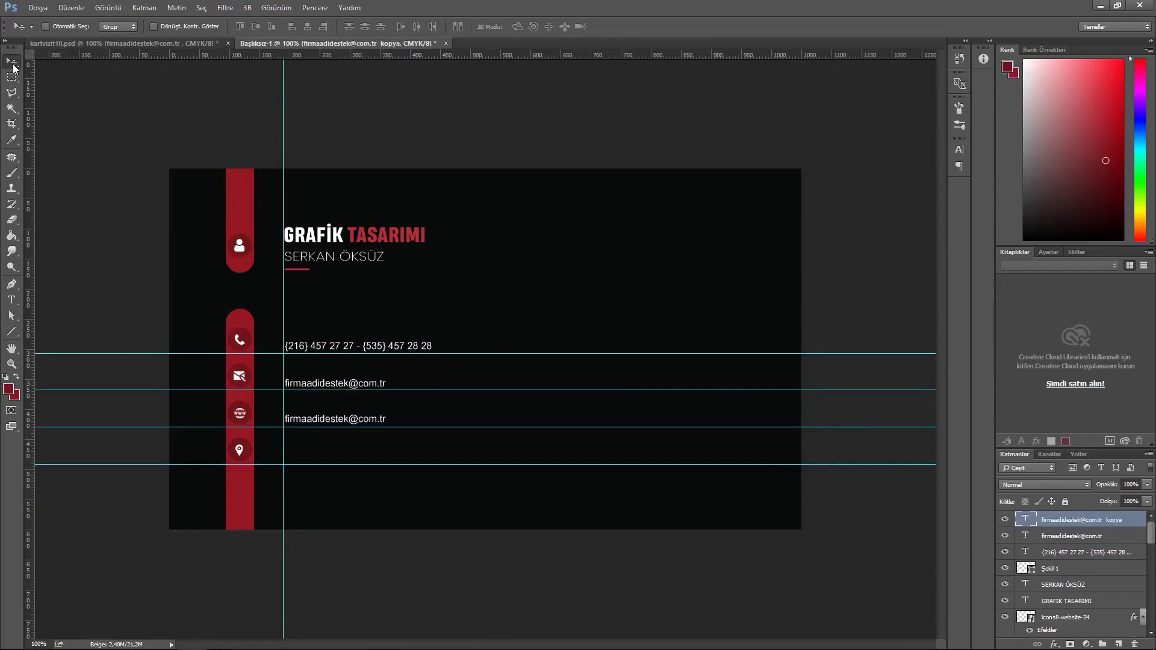
{"action": "key", "text": "Up"}
{"action": "key", "text": "Up"}
{"action": "key", "text": "Up"}
{"action": "key", "text": "Up"}
{"action": "key", "text": "Up"}
{"action": "key", "text": "Up"}
{"action": "key", "text": "Up"}
{"action": "key", "text": "Up"}
{"action": "key", "text": "Up"}
{"action": "left_click", "coordinate": [1072, 536]}
{"action": "key", "text": "Up"}
{"action": "key", "text": "Up"}
{"action": "key", "text": "Up"}
{"action": "key", "text": "Up"}
{"action": "key", "text": "Up"}
{"action": "key", "text": "Up"}
{"action": "key", "text": "Up"}
{"action": "key", "text": "Up"}
{"action": "key", "text": "Up"}
{"action": "key", "text": "Up"}
{"action": "key", "text": "Up"}
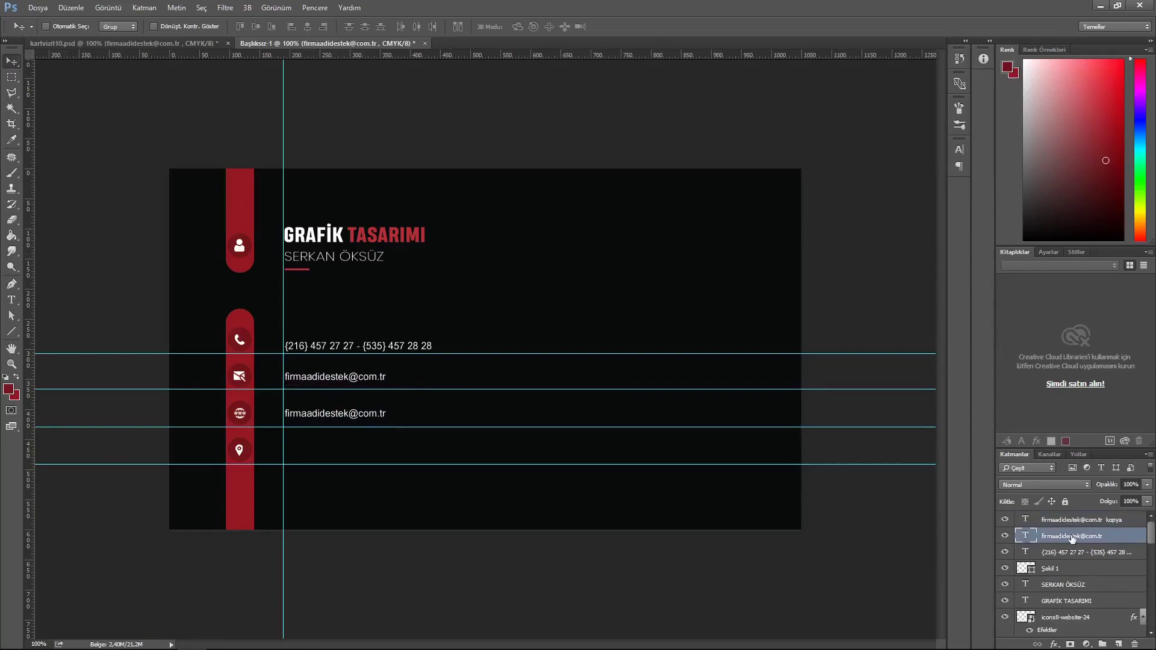
{"action": "left_click", "coordinate": [1085, 552]}
{"action": "key", "text": "Up"}
{"action": "key", "text": "Up"}
{"action": "key", "text": "Up"}
{"action": "key", "text": "Up"}
{"action": "key", "text": "Up"}
{"action": "key", "text": "Up"}
{"action": "key", "text": "Up"}
{"action": "key", "text": "Up"}
{"action": "key", "text": "Up"}
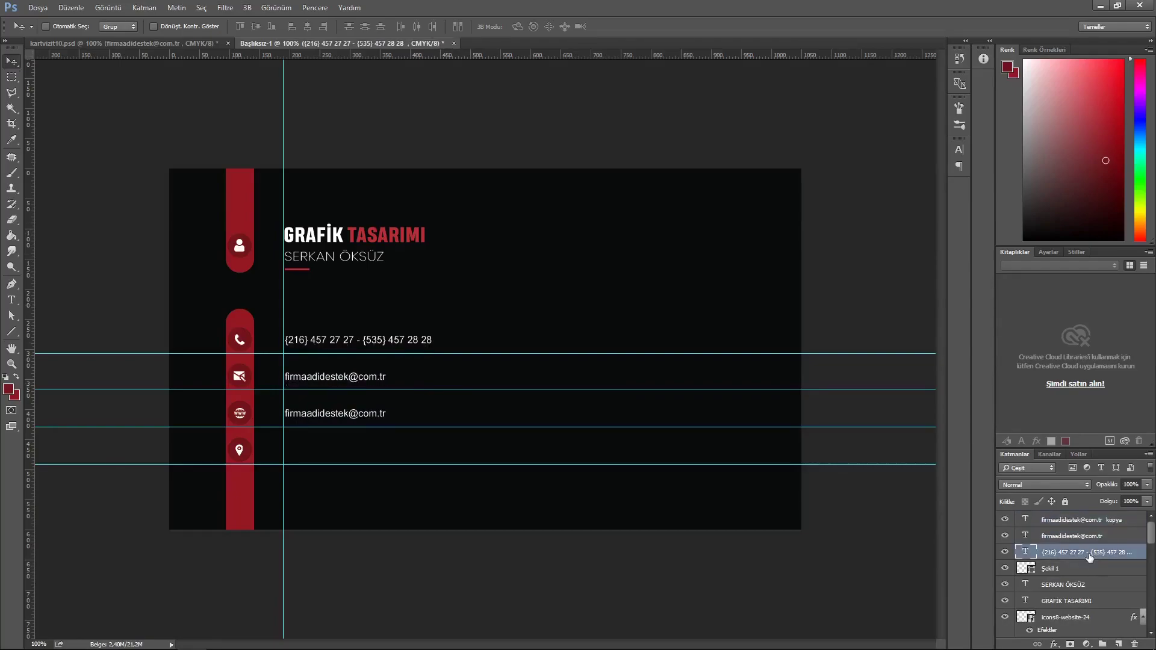
{"action": "key", "text": "t"}
{"action": "left_click_drag", "start_coordinate": [390, 414], "coordinate": [260, 415]}
{"action": "key", "text": "BackSpace"}
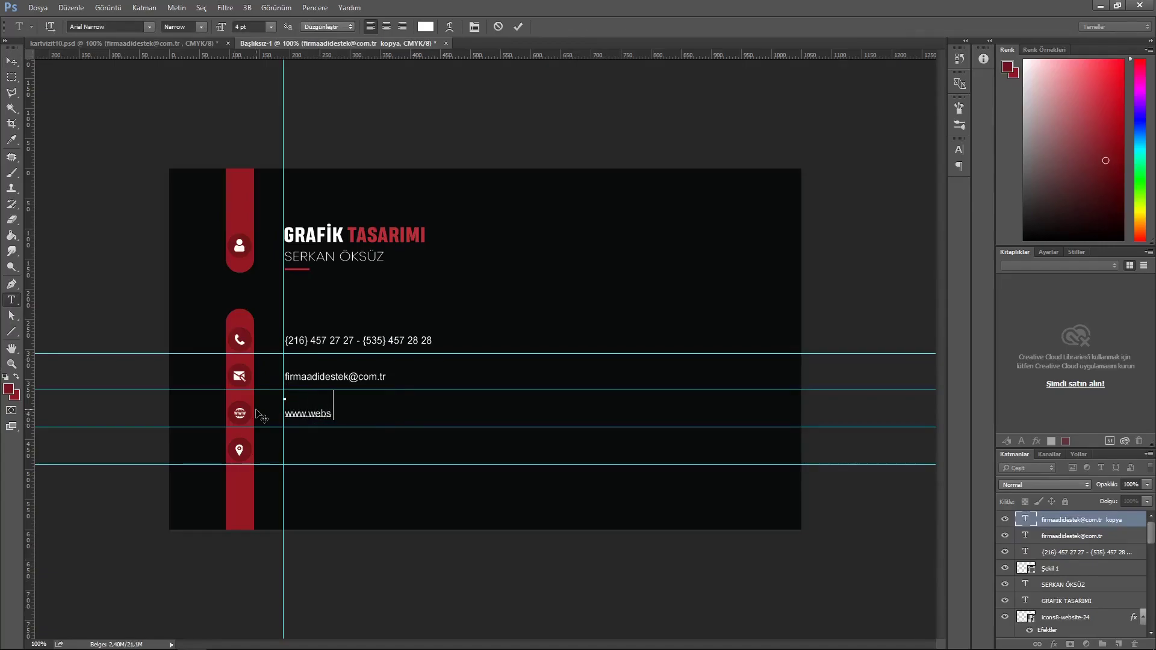
{"action": "left_click", "coordinate": [516, 27]}
- Paste the street address line, align it with the other contact lines, and hide the guides
{"action": "left_click", "coordinate": [312, 464]}
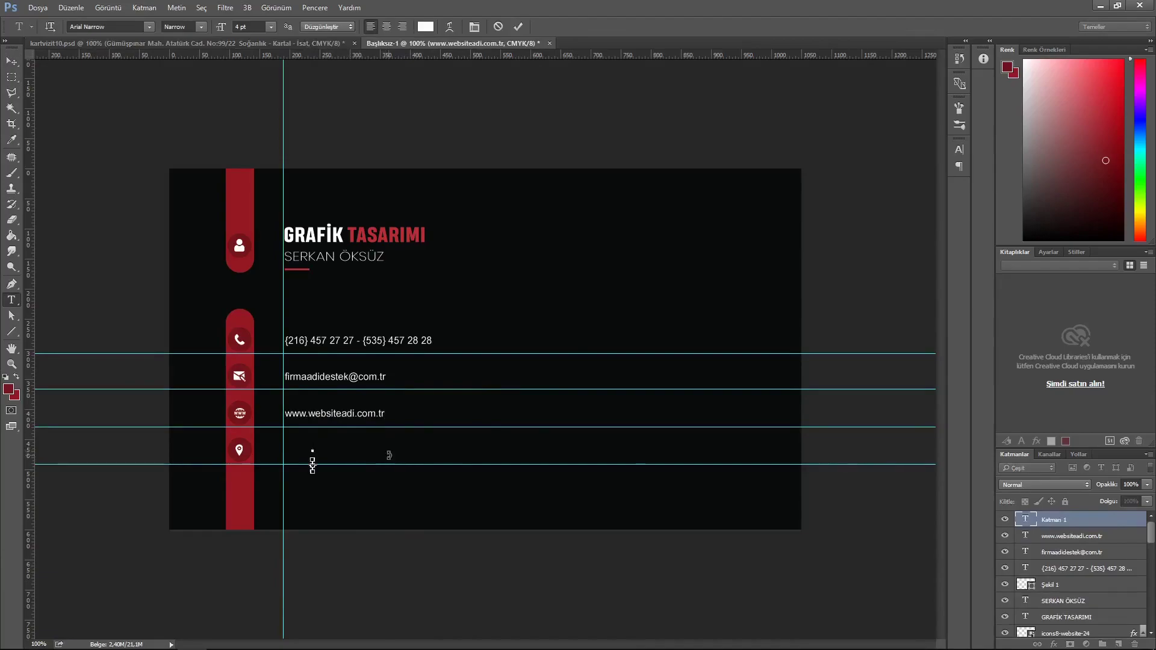
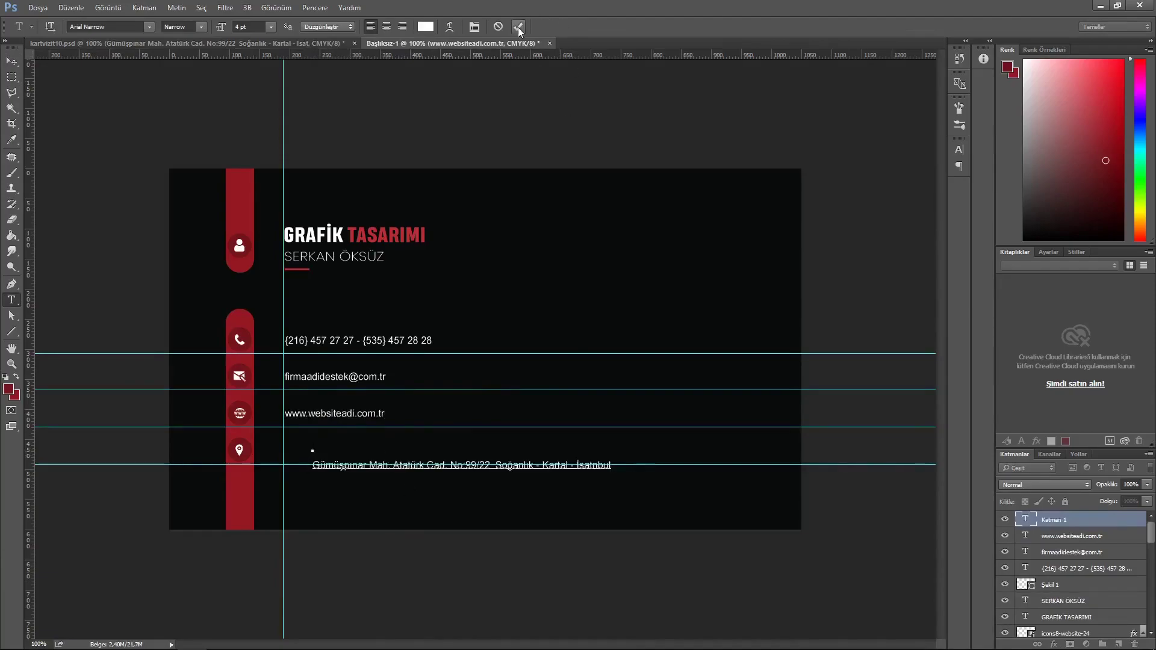
{"action": "left_click", "coordinate": [518, 28]}
{"action": "left_click", "coordinate": [12, 61]}
{"action": "key", "text": "shift+Up"}
{"action": "key", "text": "shift+Up"}
{"action": "key", "text": "Up"}
{"action": "key", "text": "Up"}
{"action": "key", "text": "Up"}
{"action": "key", "text": "Up"}
{"action": "key", "text": "Up"}
{"action": "key", "text": "Left"}
{"action": "key", "text": "Left"}
{"action": "key", "text": "Left"}
{"action": "key", "text": "Left"}
{"action": "key", "text": "Left"}
{"action": "key", "text": "Left"}
{"action": "key", "text": "Left"}
{"action": "key", "text": "Left"}
{"action": "key", "text": "Left"}
{"action": "key", "text": "Left"}
{"action": "key", "text": "Left"}
{"action": "key", "text": "Left"}
{"action": "key", "text": "Left"}
{"action": "key", "text": "Left"}
{"action": "key", "text": "Left"}
{"action": "key", "text": "Left"}
{"action": "key", "text": "Left"}
{"action": "key", "text": "Left"}
{"action": "key", "text": "Left"}
{"action": "key", "text": "Left"}
{"action": "key", "text": "Left"}
{"action": "key", "text": "Left"}
{"action": "key", "text": "Left"}
{"action": "key", "text": "Left"}
{"action": "key", "text": "Left"}
{"action": "key", "text": "Left"}
{"action": "key", "text": "Left"}
{"action": "key", "text": "Left"}
{"action": "key", "text": "Left"}
{"action": "key", "text": "Left"}
{"action": "key", "text": "Left"}
{"action": "key", "text": "Left"}
{"action": "key", "text": "Left"}
{"action": "key", "text": "Left"}
{"action": "key", "text": "Left"}
{"action": "key", "text": "Left"}
{"action": "key", "text": "Left"}
{"action": "key", "text": "Left"}
{"action": "key", "text": "Left"}
{"action": "key", "text": "Left"}
{"action": "key", "text": "Up"}
{"action": "key", "text": "Up"}
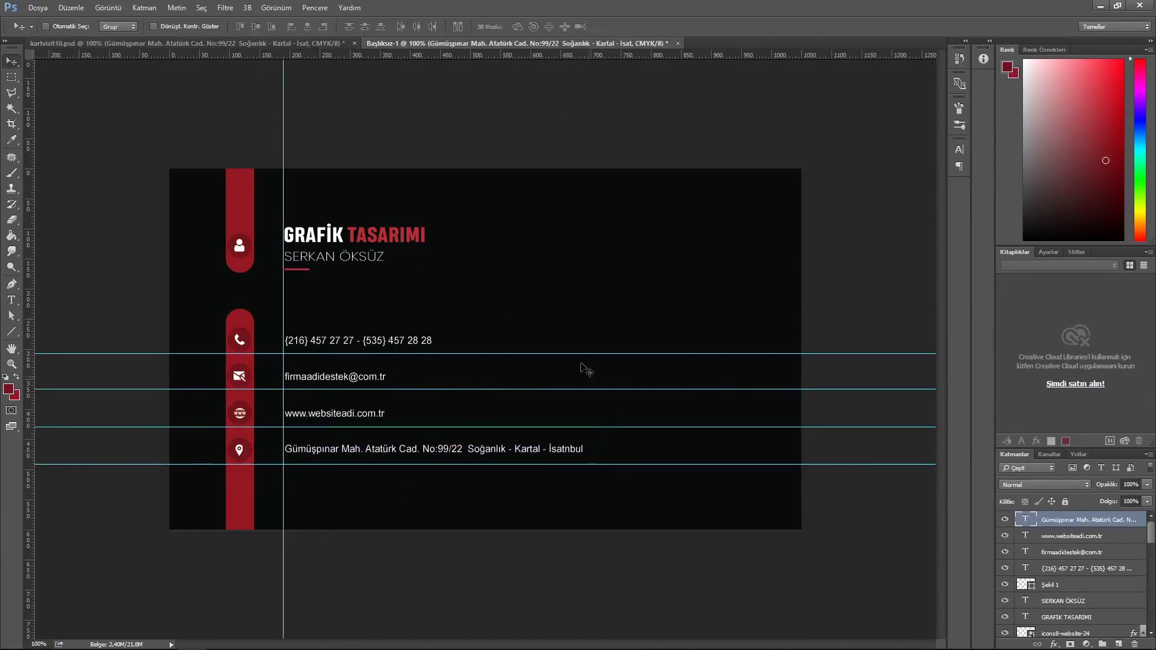
{"action": "key", "text": "ctrl+semicolon"}
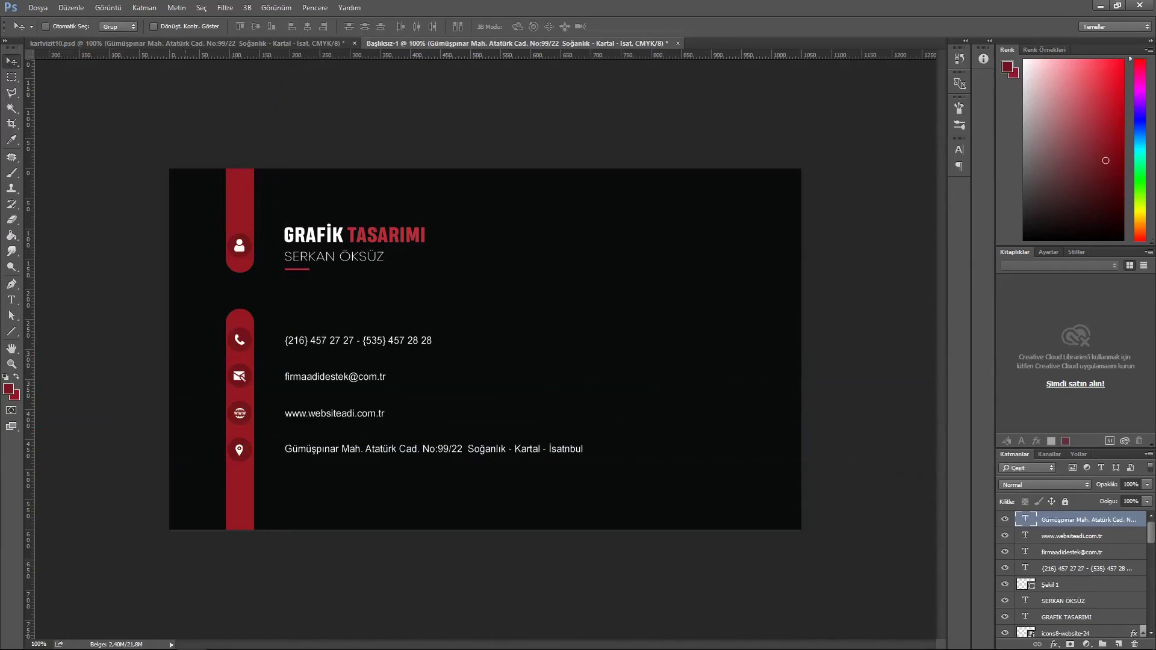
{"action": "right_click", "coordinate": [11, 331]}
- Draw a red ellipse filled 951822 to the right of the name
{"action": "left_click", "coordinate": [48, 353]}
{"action": "left_click", "coordinate": [118, 28]}
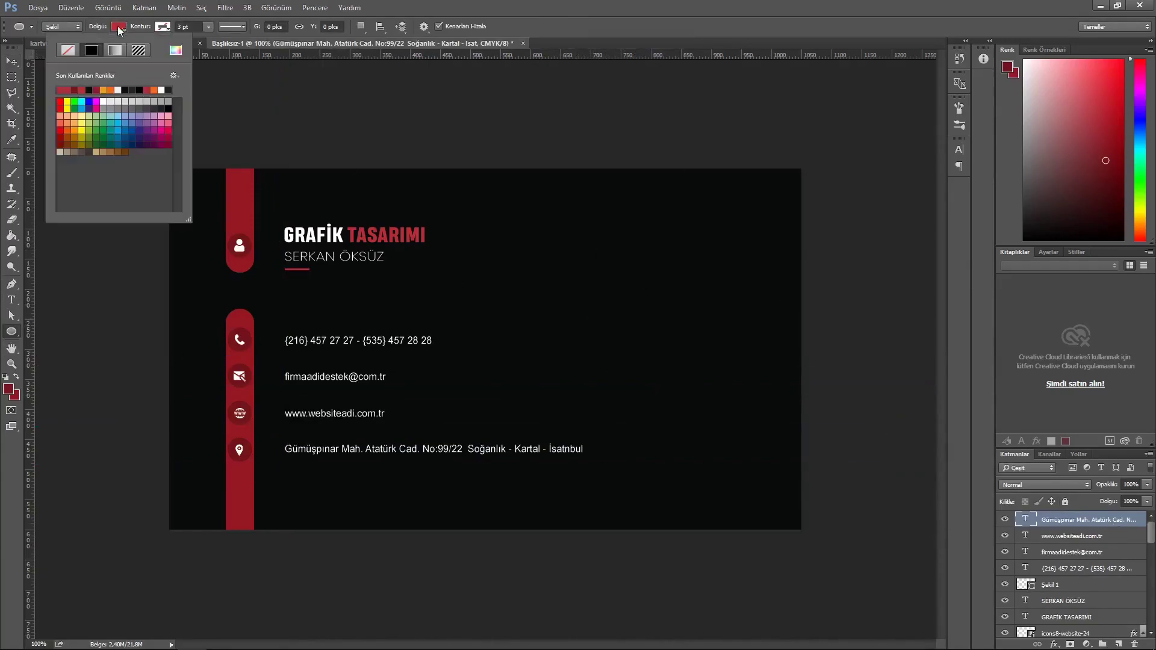
{"action": "left_click", "coordinate": [175, 50]}
{"action": "type", "text": "Gümüşpın"}
{"action": "left_click", "coordinate": [680, 161]}
{"action": "left_click", "coordinate": [583, 248]}
{"action": "left_click", "coordinate": [698, 161]}
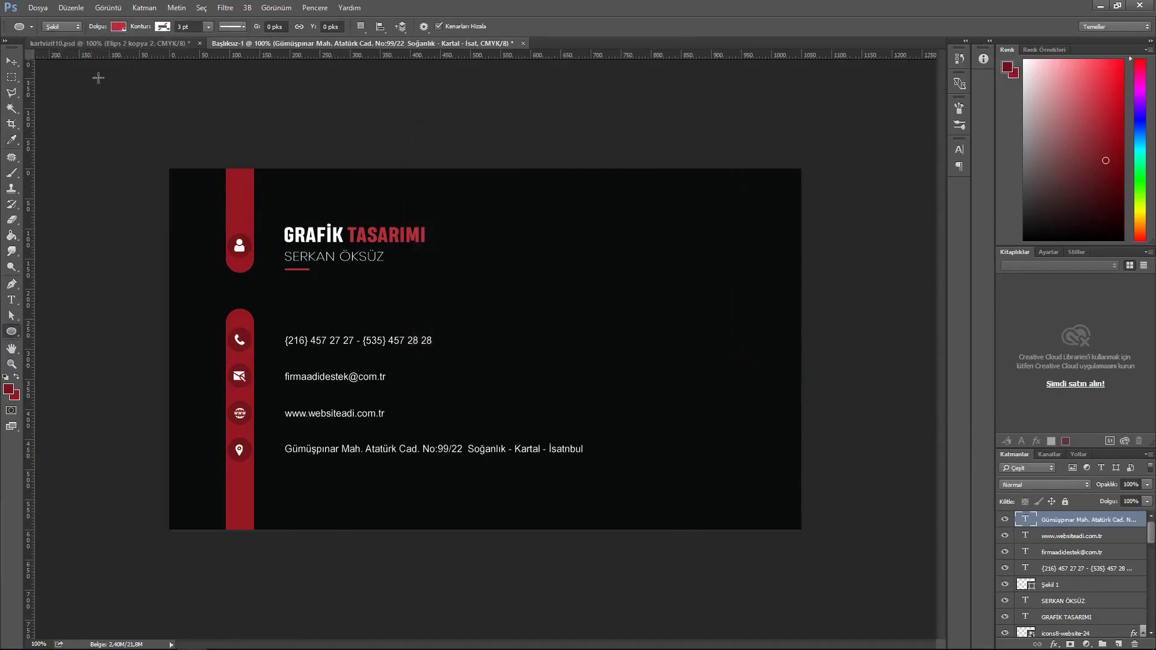
{"action": "left_click", "coordinate": [118, 27]}
{"action": "left_click", "coordinate": [175, 50]}
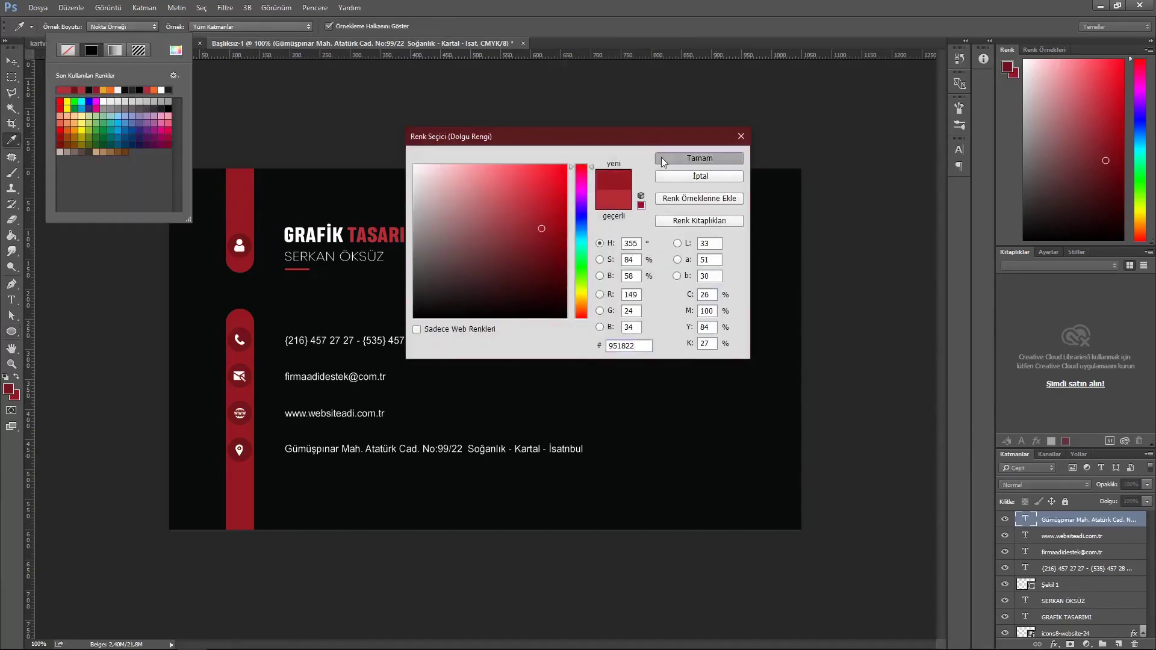
{"action": "left_click", "coordinate": [661, 157]}
{"action": "left_click_drag", "start_coordinate": [607, 253], "coordinate": [709, 297]}
{"action": "left_click", "coordinate": [864, 265]}
- Give the red circle a stronger Inner Shadow layer style
{"action": "right_click", "coordinate": [1095, 519]}
{"action": "left_click", "coordinate": [1024, 382]}
{"action": "double_click", "coordinate": [1099, 523]}
{"action": "left_click", "coordinate": [383, 229]}
{"action": "left_click", "coordinate": [779, 136]}
- Duplicate the red circle with Ctrl+J and fill the copy with a darker red
{"action": "key", "text": "v"}
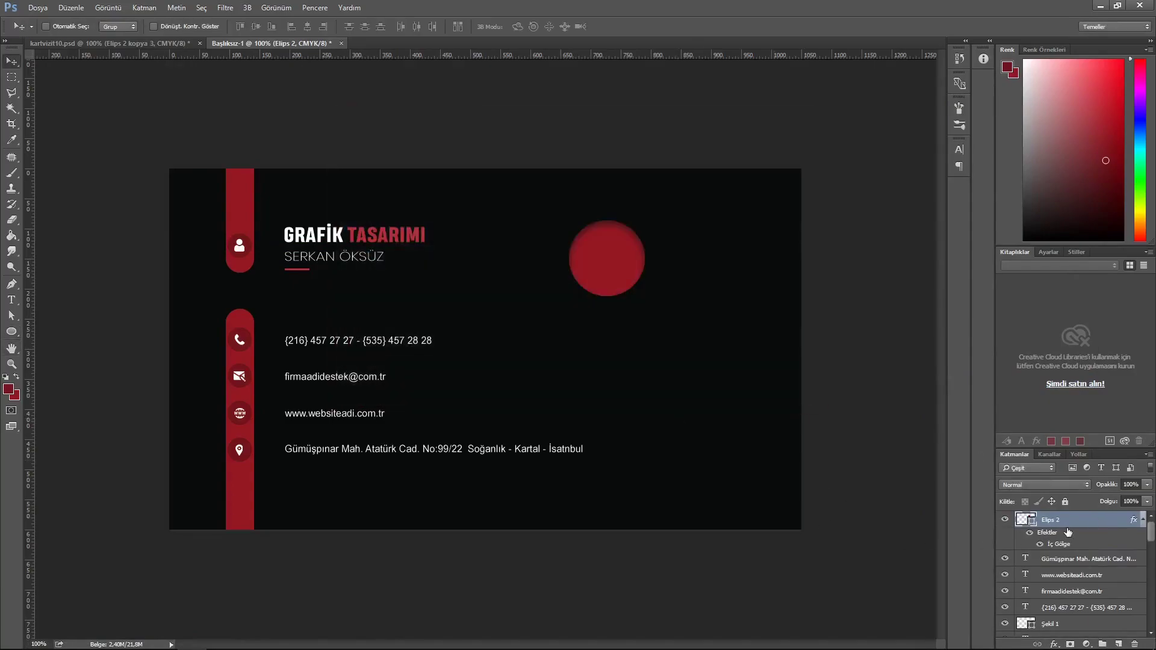
{"action": "key", "text": "ctrl+j"}
{"action": "double_click", "coordinate": [1035, 525]}
{"action": "left_click_drag", "start_coordinate": [638, 347], "coordinate": [591, 353]}
{"action": "key", "text": "ctrl+v"}
{"action": "left_click", "coordinate": [700, 157]}
- Shrink the darker copy to about 77% to form an inner circle
{"action": "key", "text": "ctrl+t"}
{"action": "left_click_drag", "start_coordinate": [645, 298], "coordinate": [636, 287]}
{"action": "left_click", "coordinate": [549, 27]}
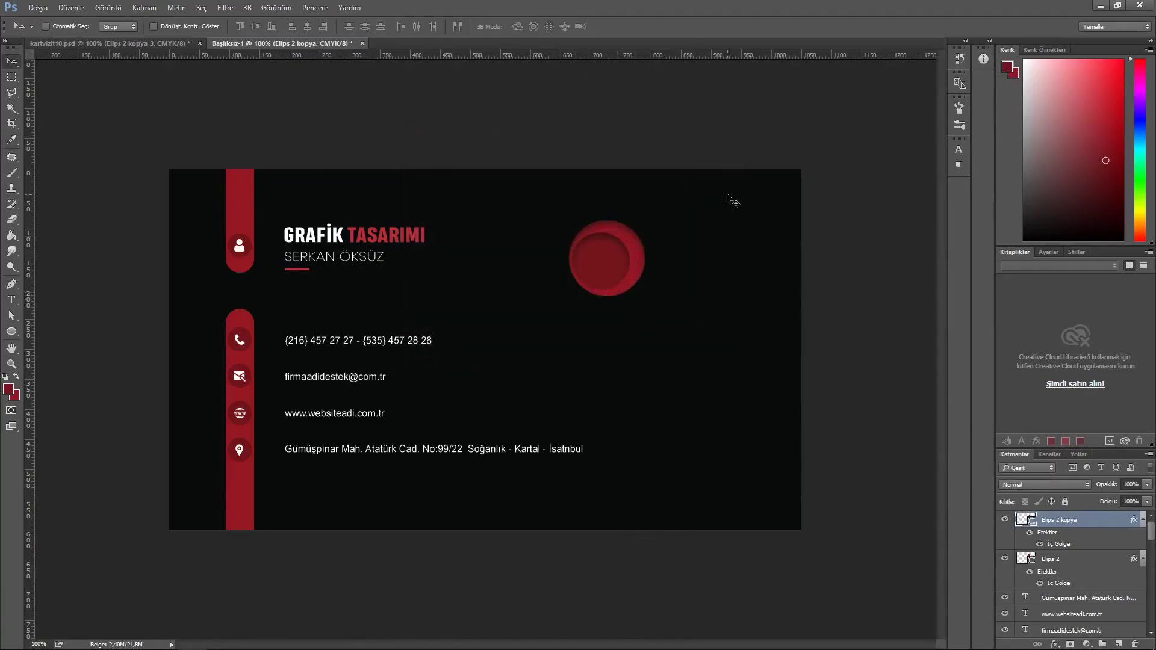
{"action": "key", "text": "ctrl+t"}
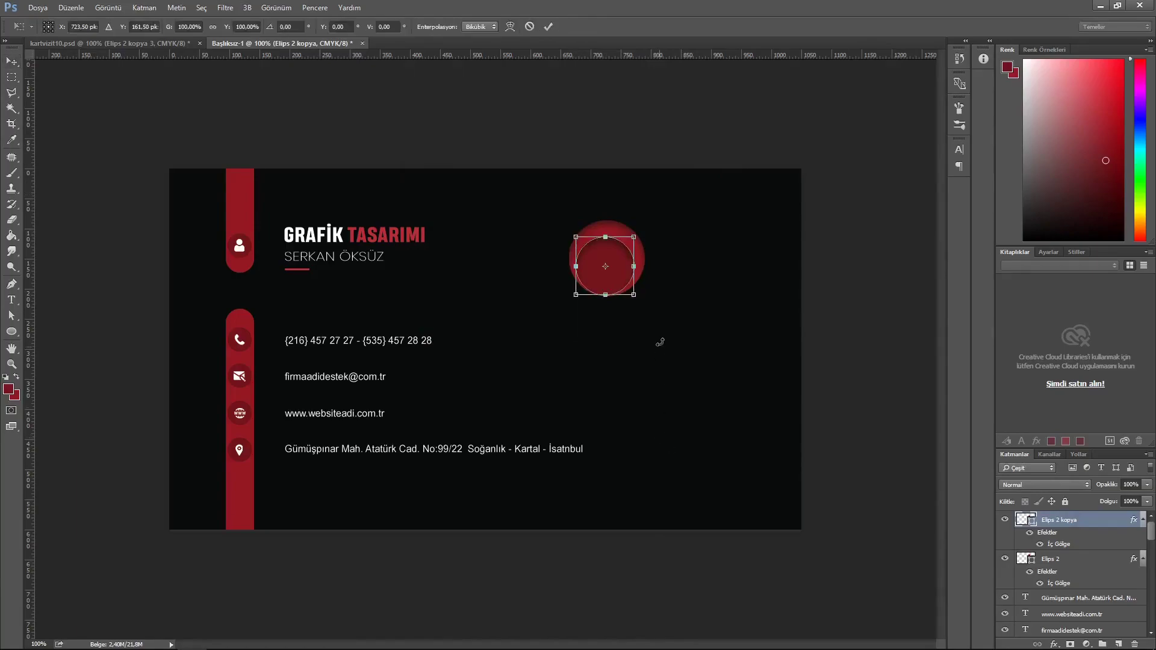
{"action": "left_click_drag", "start_coordinate": [635, 295], "coordinate": [638, 287]}
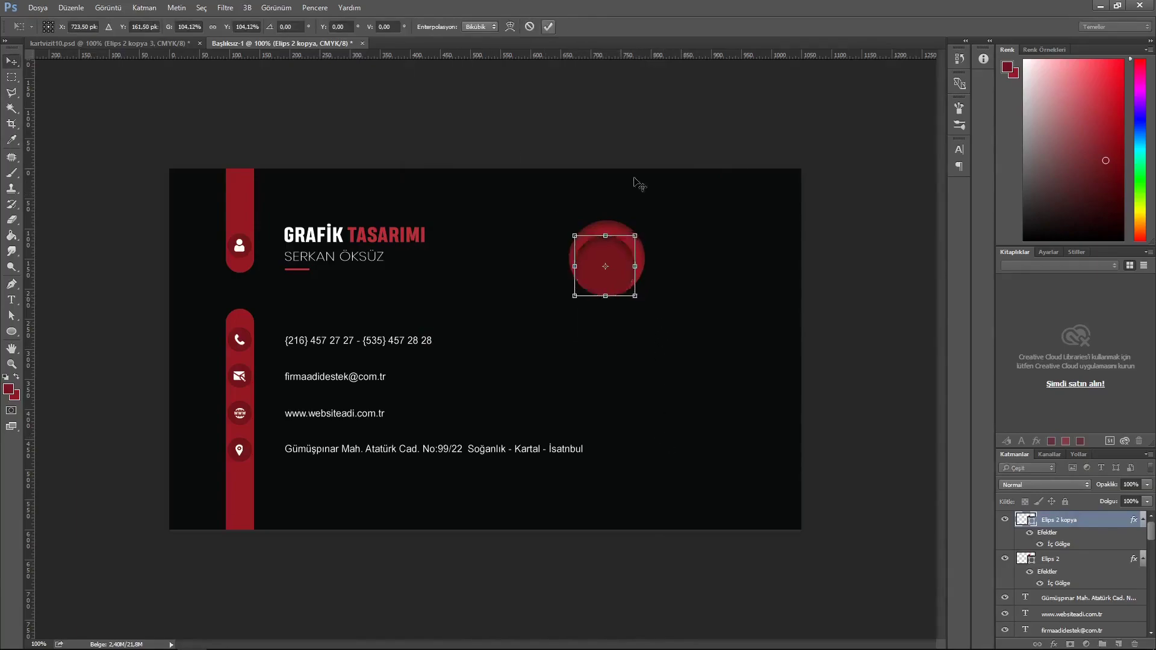
{"action": "left_click", "coordinate": [549, 27]}
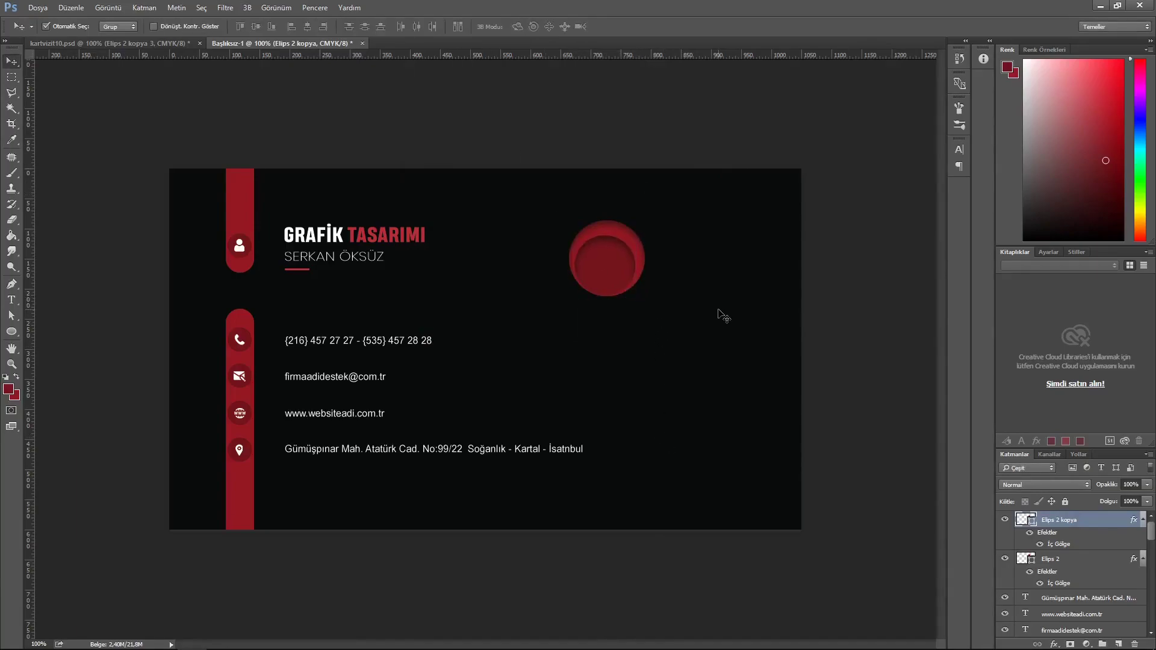
{"action": "key", "text": "ctrl+t"}
{"action": "left_click_drag", "start_coordinate": [640, 294], "coordinate": [641, 291]}
{"action": "key", "text": "Return"}
- Soften the inner circle's Inner Shadow
{"action": "double_click", "coordinate": [1106, 524]}
{"action": "left_click", "coordinate": [362, 233]}
{"action": "left_click_drag", "start_coordinate": [552, 238], "coordinate": [556, 237]}
{"action": "left_click", "coordinate": [777, 135]}
{"action": "left_click", "coordinate": [1006, 522]}
{"action": "left_click", "coordinate": [1006, 522]}
- Draw a white diamond-motif custom shape on top of the circles
{"action": "right_click", "coordinate": [12, 332]}
{"action": "left_click", "coordinate": [60, 390]}
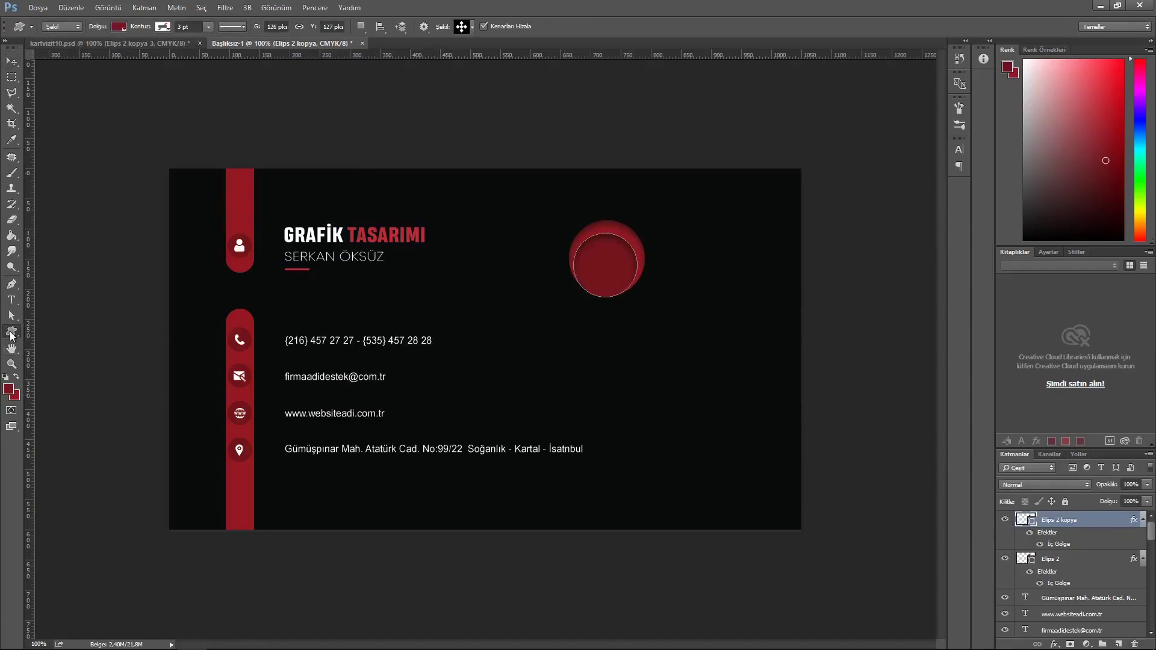
{"action": "left_click", "coordinate": [1119, 644]}
{"action": "left_click_drag", "start_coordinate": [627, 356], "coordinate": [625, 283]}
{"action": "left_click", "coordinate": [119, 26]}
{"action": "left_click", "coordinate": [169, 91]}
{"action": "key", "text": "v"}
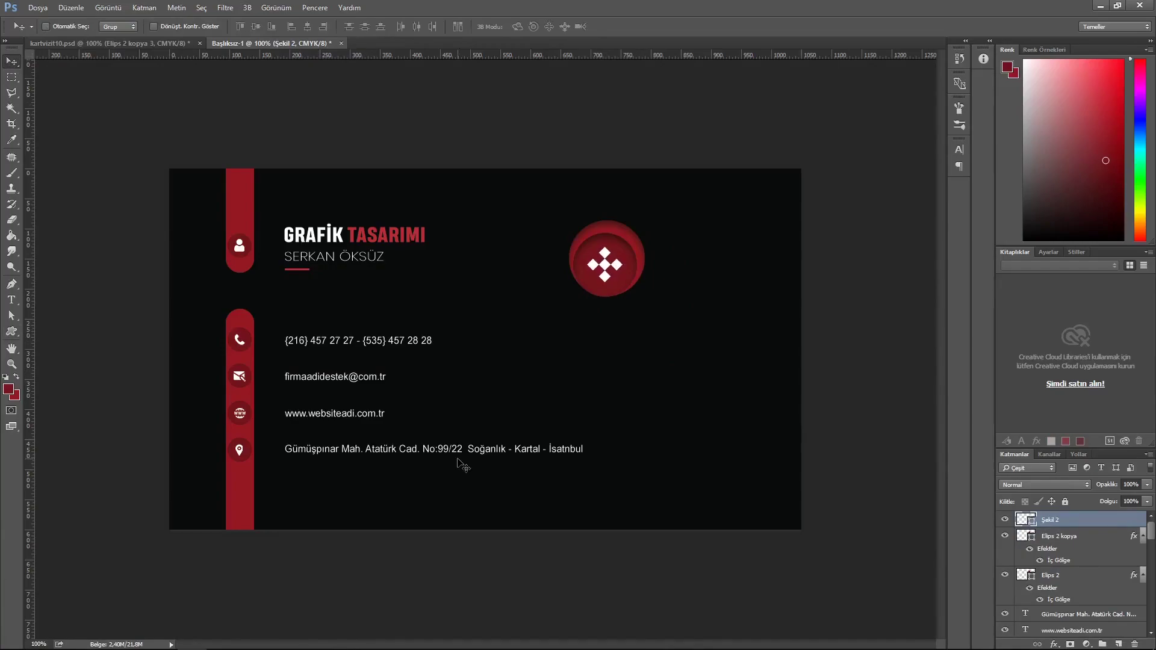
{"action": "left_click", "coordinate": [1004, 576]}
{"action": "left_click", "coordinate": [1004, 576]}
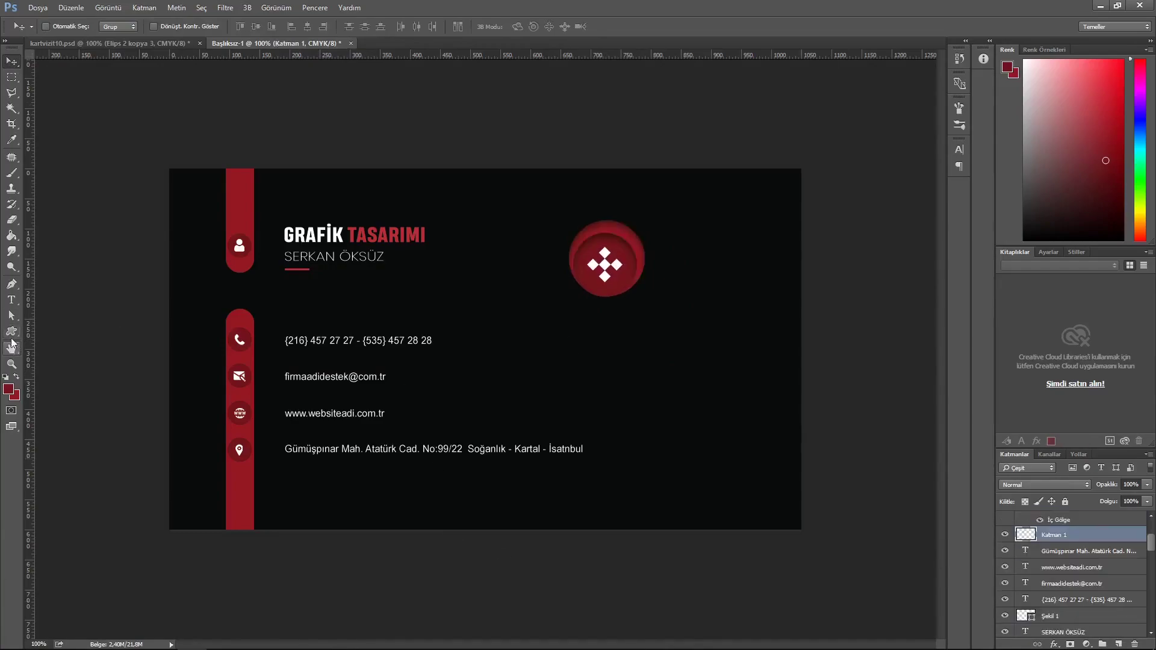
{"action": "right_click", "coordinate": [12, 332]}
{"action": "left_click", "coordinate": [62, 330]}
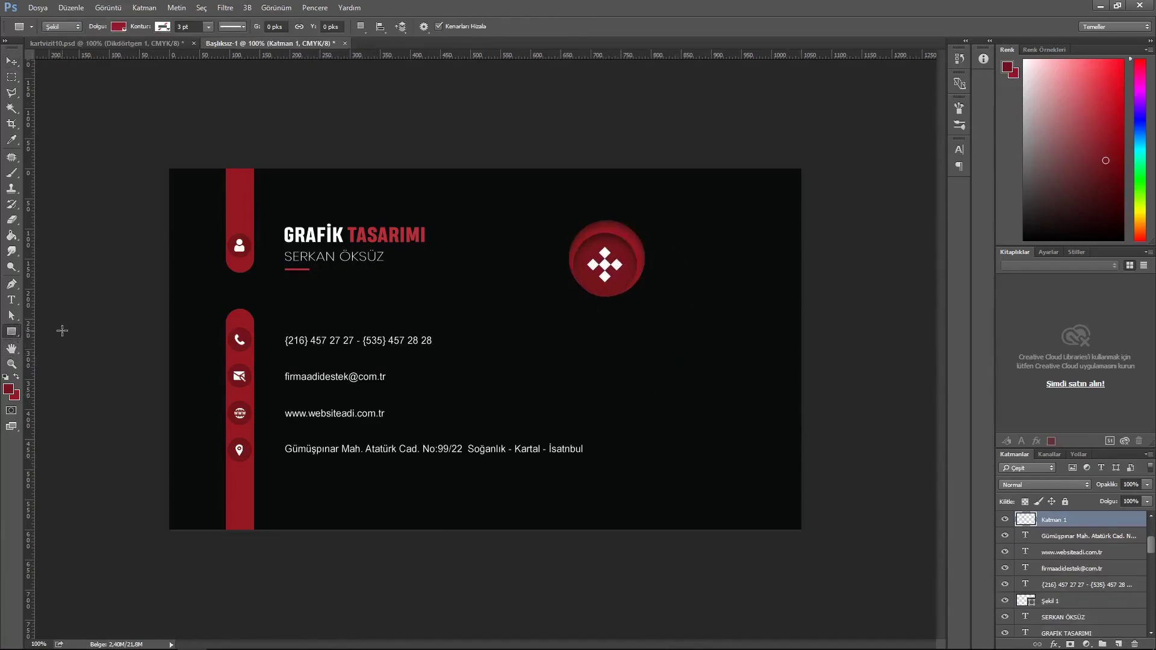
- Draw a thin dark red (73141c) bar extending right from the logo
{"action": "left_click", "coordinate": [118, 26]}
{"action": "left_click", "coordinate": [175, 50]}
{"action": "left_click_drag", "start_coordinate": [640, 347], "coordinate": [577, 354]}
{"action": "type", "text": "73141c"}
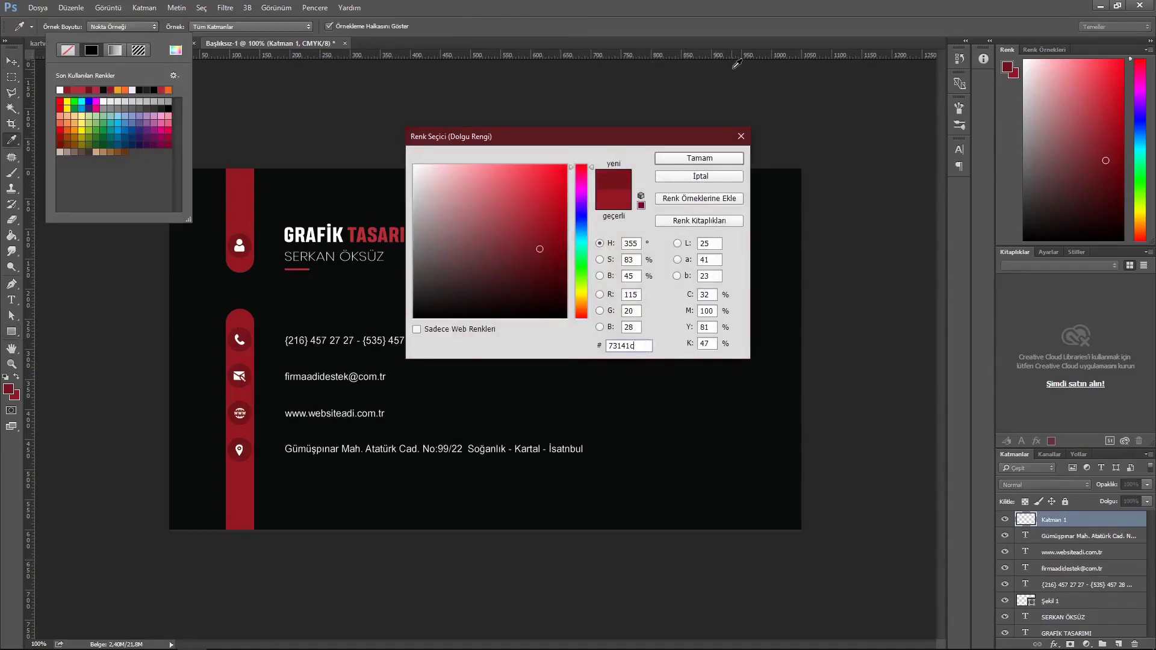
{"action": "left_click", "coordinate": [699, 157]}
{"action": "scroll", "coordinate": [1085, 542], "scroll_direction": "up", "scroll_amount": 1}
{"action": "left_click_drag", "start_coordinate": [624, 319], "coordinate": [747, 294]}
{"action": "left_click_drag", "start_coordinate": [762, 291], "coordinate": [769, 291]}
{"action": "left_click", "coordinate": [864, 265]}
- Nudge the FİRMA ADI text up and left above the bar
{"action": "key", "text": "v"}
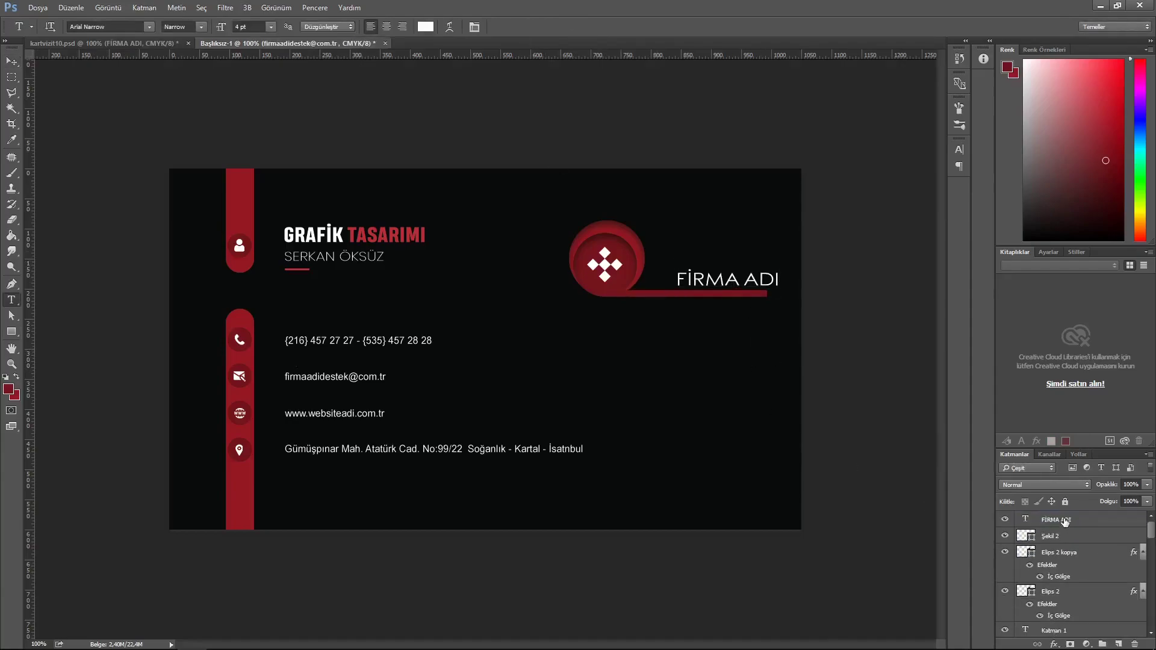
{"action": "left_click", "coordinate": [1065, 522]}
{"action": "left_click", "coordinate": [7, 65]}
{"action": "key", "text": "shift+Left"}
{"action": "key", "text": "shift+Left"}
{"action": "key", "text": "shift+Up"}
{"action": "key", "text": "Left"}
{"action": "key", "text": "Left"}
{"action": "key", "text": "Left"}
{"action": "key", "text": "Left"}
{"action": "key", "text": "Left"}
{"action": "key", "text": "Left"}
{"action": "key", "text": "Left"}
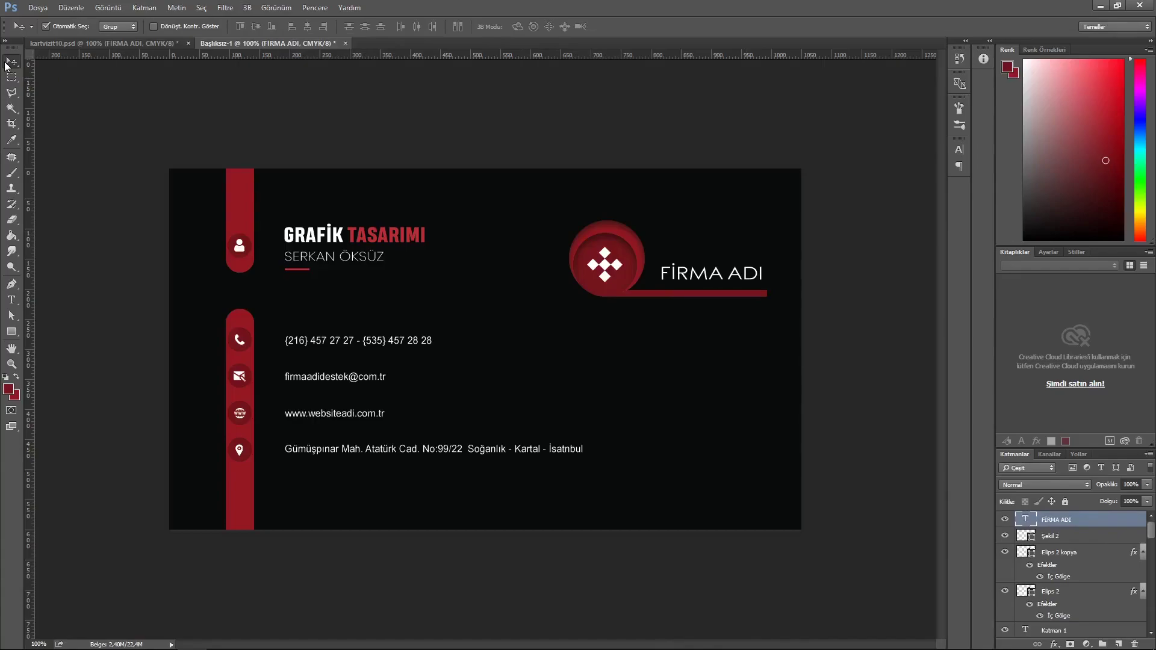
- Group the logo parts into a group named 'logo'
{"action": "scroll", "coordinate": [1090, 545], "scroll_direction": "down", "scroll_amount": 3}
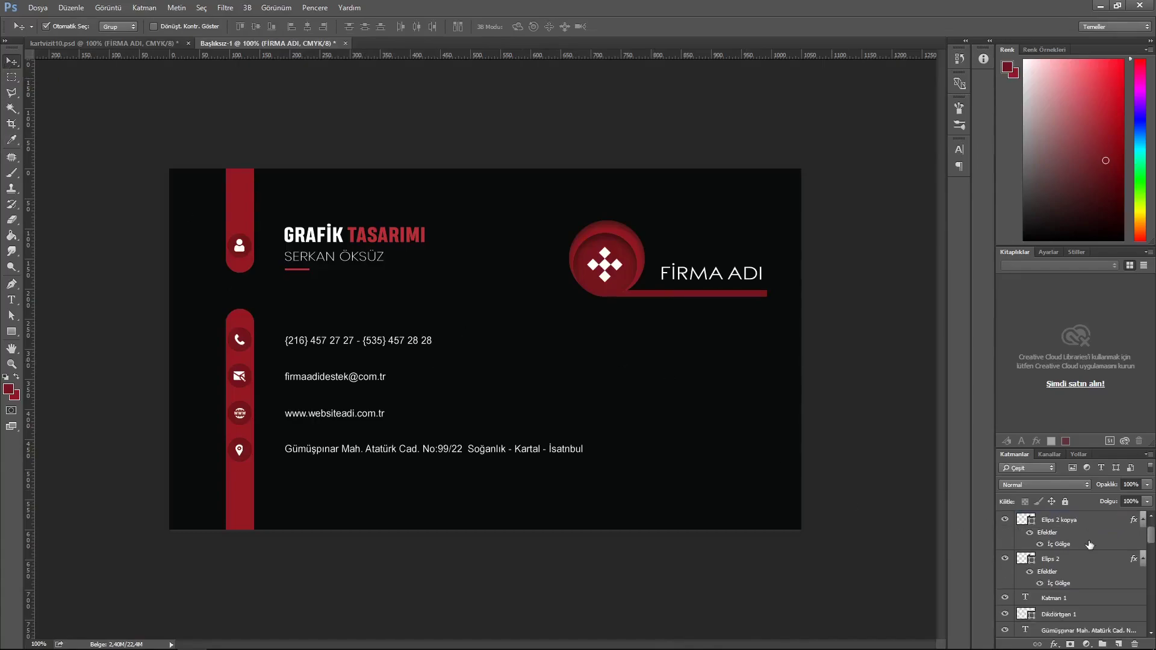
{"action": "left_click", "coordinate": [1008, 565]}
{"action": "left_click", "coordinate": [1008, 565]}
{"action": "scroll", "coordinate": [1078, 563], "scroll_direction": "up", "scroll_amount": 1}
{"action": "left_click_drag", "start_coordinate": [1081, 582], "coordinate": [1086, 554]}
{"action": "scroll", "coordinate": [1086, 553], "scroll_direction": "up", "scroll_amount": 3}
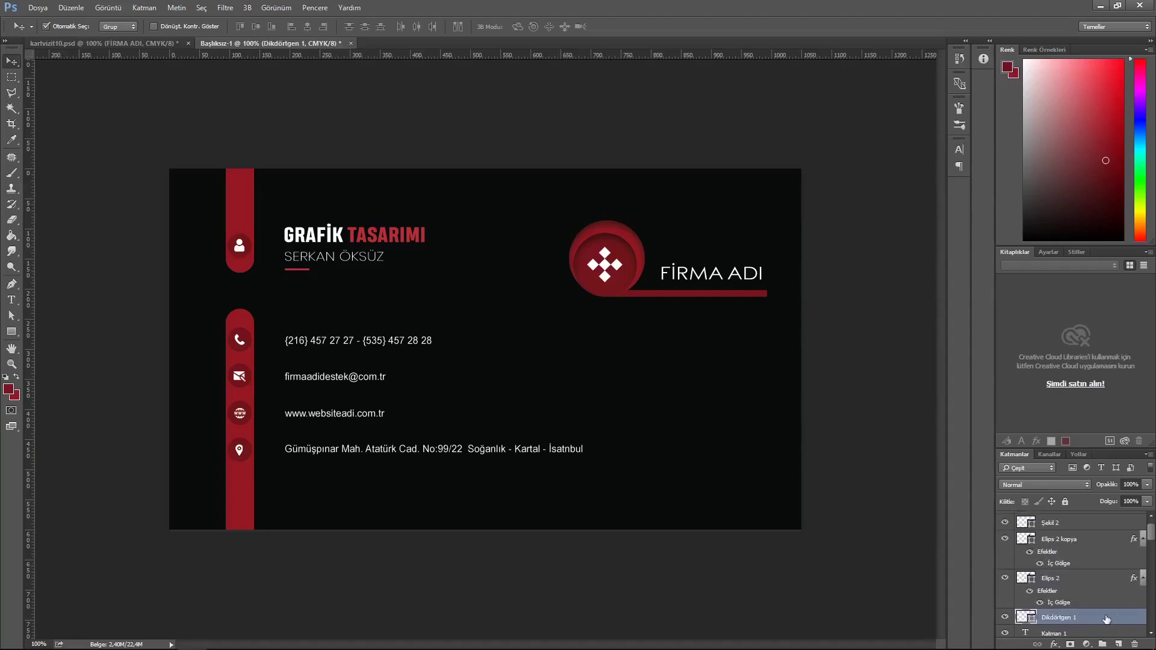
{"action": "left_click", "coordinate": [1079, 521], "text": "shift"}
{"action": "key", "text": "ctrl+g"}
{"action": "double_click", "coordinate": [1079, 519]}
{"action": "type", "text": "logo"}
{"action": "key", "text": "Return"}
- Scale the logo down and move it to the card's upper right
{"action": "key", "text": "ctrl+t"}
{"action": "left_click_drag", "start_coordinate": [767, 298], "coordinate": [739, 252]}
{"action": "left_click", "coordinate": [548, 26]}
{"action": "left_click", "coordinate": [709, 269]}
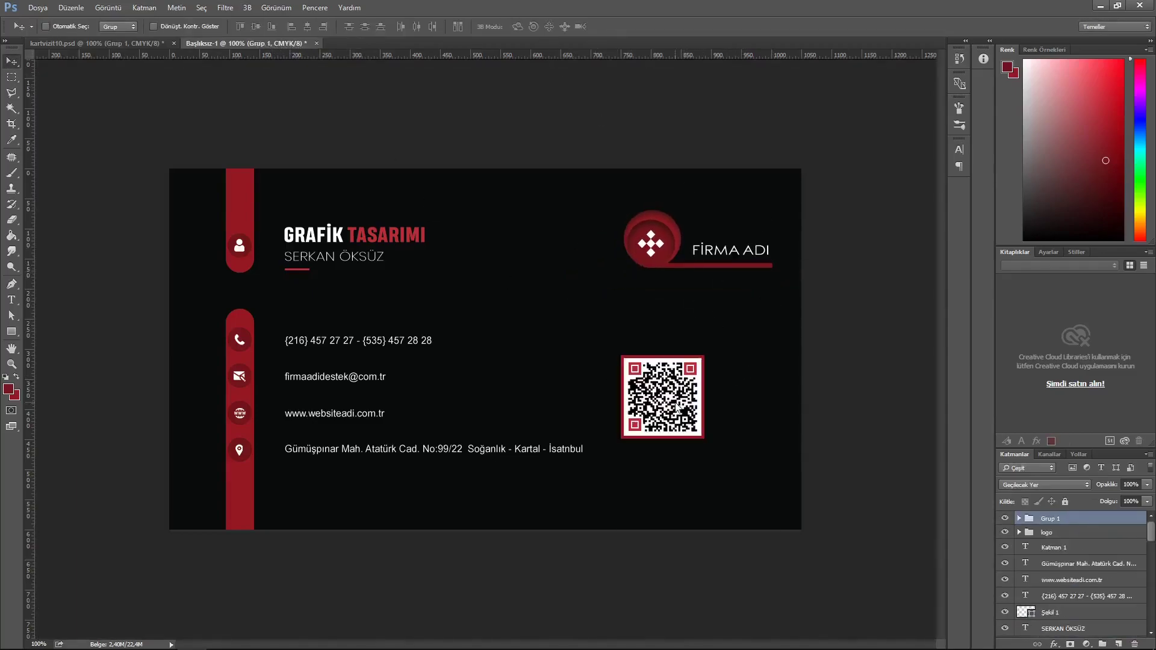
{"action": "left_click_drag", "start_coordinate": [655, 408], "coordinate": [709, 423]}
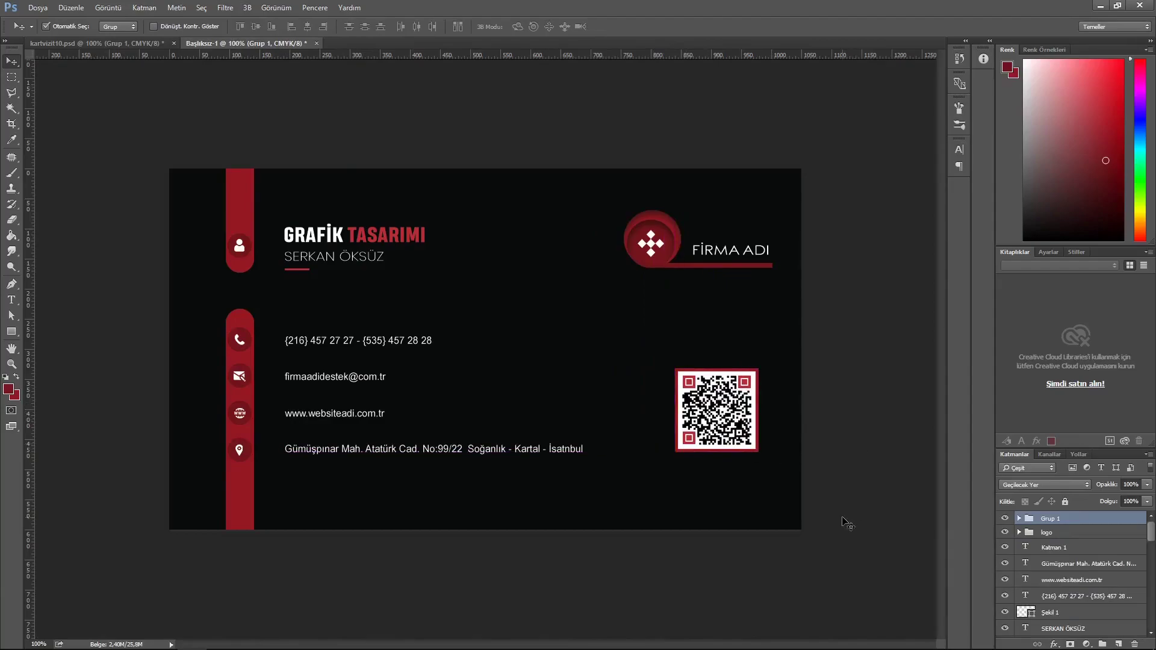
- Shrink the QR code about its centre and move its group lower in the layer order
{"action": "key", "text": "ctrl+t"}
{"action": "left_click_drag", "start_coordinate": [759, 453], "coordinate": [723, 427]}
{"action": "left_click", "coordinate": [548, 27]}
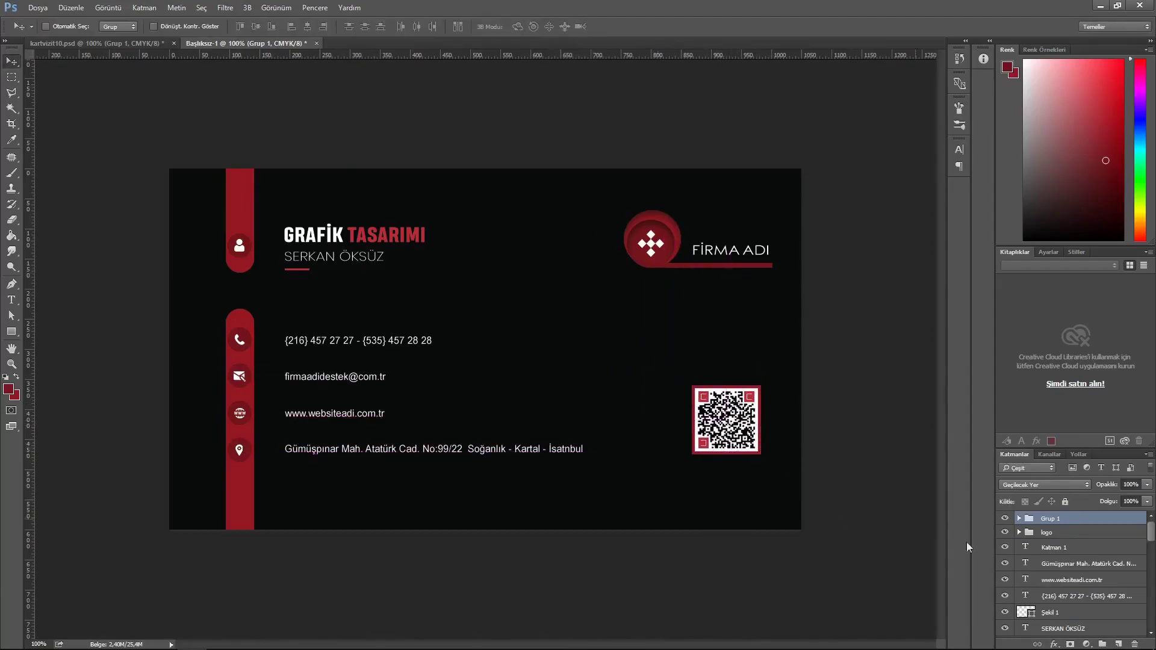
{"action": "left_click", "coordinate": [1075, 536]}
{"action": "left_click_drag", "start_coordinate": [1075, 522], "coordinate": [1075, 553]}
- Group all front-side layers as 'kartvizit ön' and hide the group
{"action": "left_click", "coordinate": [1051, 519]}
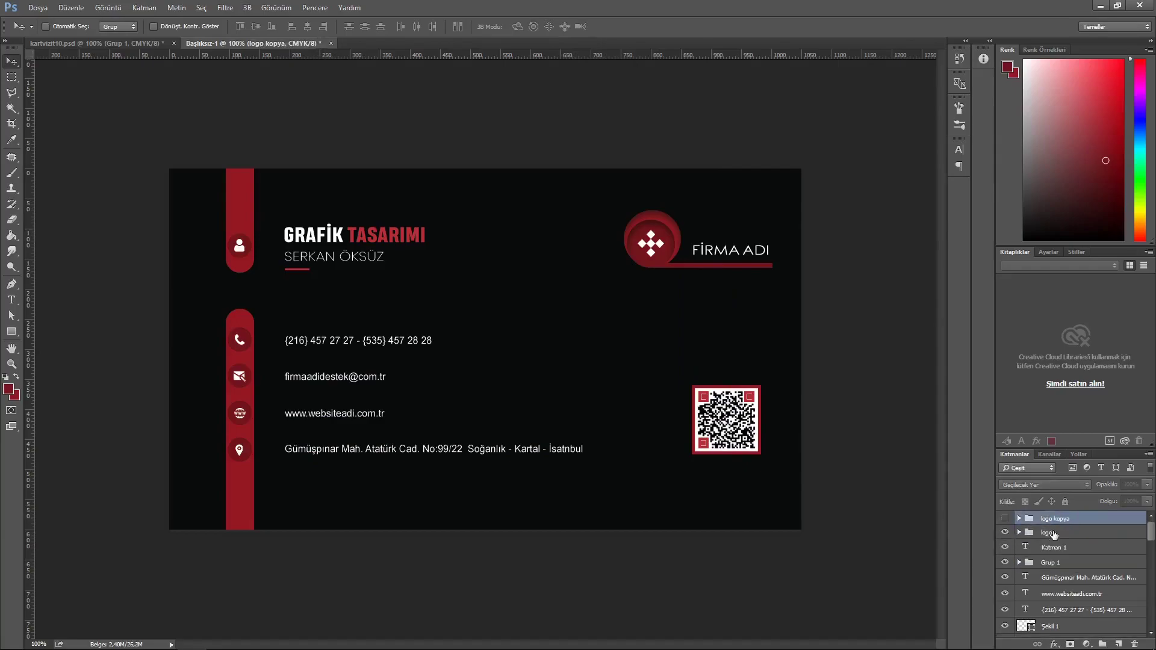
{"action": "scroll", "coordinate": [1084, 540], "scroll_direction": "down", "scroll_amount": 3}
{"action": "scroll", "coordinate": [1084, 541], "scroll_direction": "down", "scroll_amount": 10}
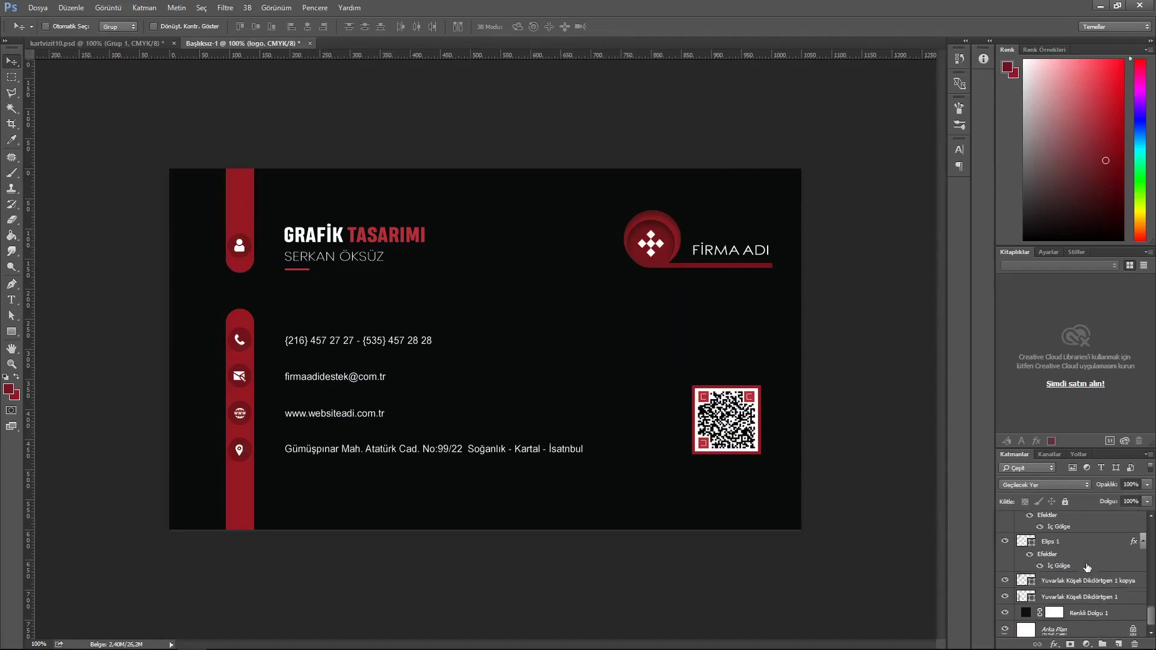
{"action": "left_click", "coordinate": [1077, 599], "text": "shift"}
{"action": "key", "text": "ctrl+g"}
{"action": "double_click", "coordinate": [1054, 532]}
{"action": "type", "text": "kartvizit ön"}
{"action": "key", "text": "Return"}
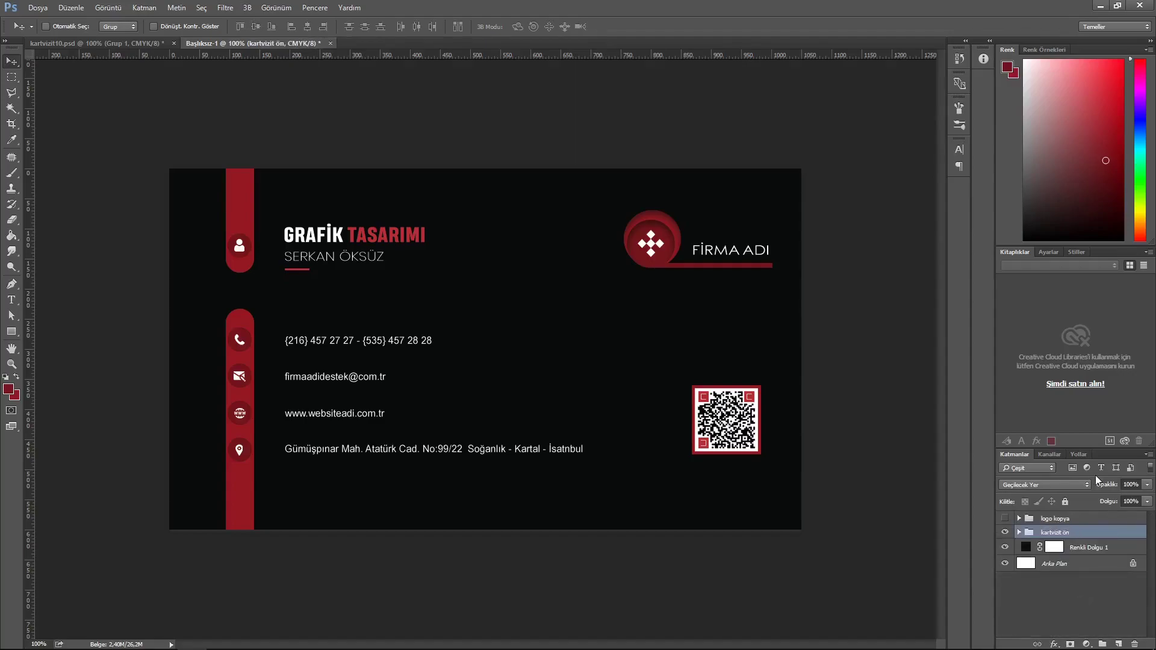
{"action": "left_click", "coordinate": [1005, 534]}
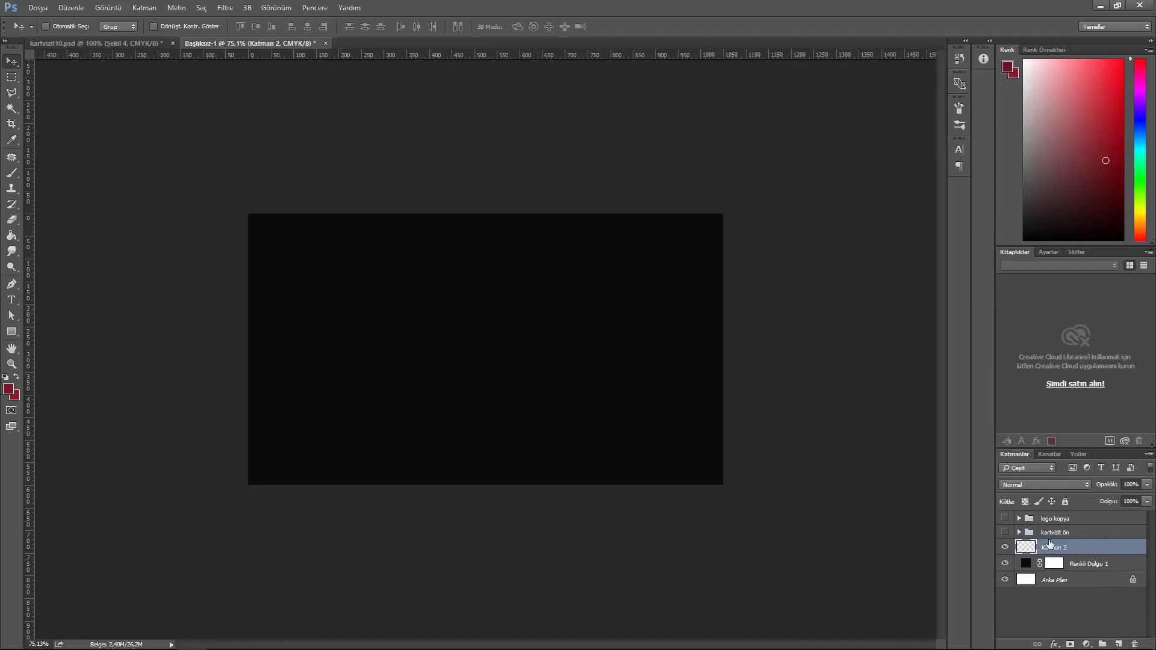
- Add new layer Katman 2 above the front group and delete the extra Katman 3
{"action": "left_click", "coordinate": [1082, 535]}
{"action": "left_click", "coordinate": [1119, 644]}
{"action": "left_click_drag", "start_coordinate": [1078, 564], "coordinate": [1076, 527]}
{"action": "left_click", "coordinate": [1067, 551]}
{"action": "key", "text": "Delete"}
- Pen a closed curved path from the card's top-left to bottom-right corner
{"action": "left_click", "coordinate": [12, 287]}
{"action": "left_click", "coordinate": [249, 214]}
{"action": "left_click_drag", "start_coordinate": [723, 485], "coordinate": [1073, 537]}
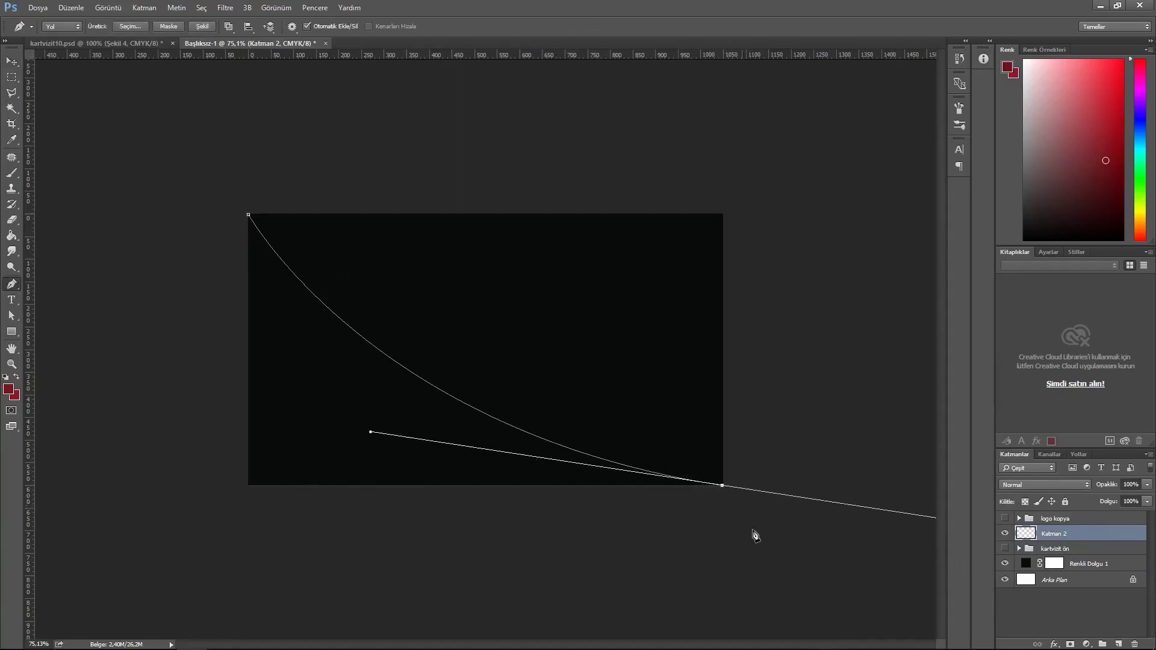
{"action": "left_click", "coordinate": [723, 485], "text": "alt"}
{"action": "left_click_drag", "start_coordinate": [626, 56], "coordinate": [629, 485]}
{"action": "left_click", "coordinate": [248, 486]}
{"action": "left_click_drag", "start_coordinate": [28, 316], "coordinate": [247, 317]}
{"action": "left_click", "coordinate": [248, 214]}
- Turn the path into a shape filled with the card's sampled near-black colour
{"action": "left_click", "coordinate": [202, 27]}
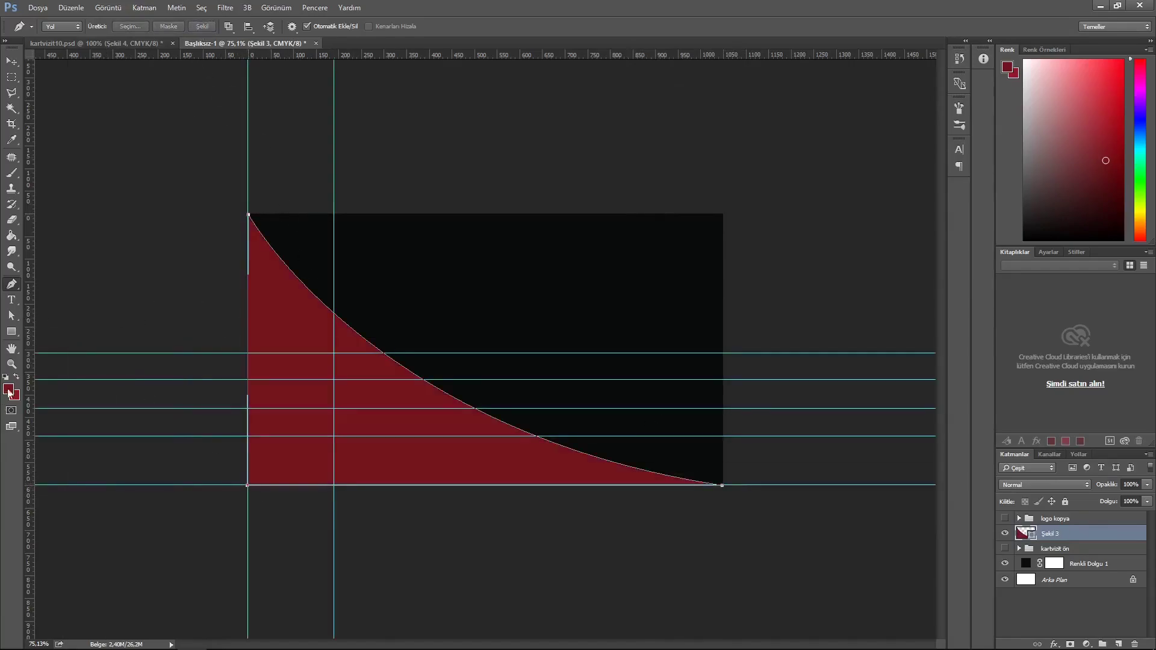
{"action": "left_click", "coordinate": [12, 331]}
{"action": "left_click", "coordinate": [115, 26]}
{"action": "left_click", "coordinate": [176, 50]}
{"action": "left_click", "coordinate": [558, 374]}
{"action": "left_click", "coordinate": [702, 159]}
- Remove all the horizontal and vertical guides from the canvas
{"action": "left_click", "coordinate": [12, 61]}
{"action": "left_click_drag", "start_coordinate": [418, 354], "coordinate": [474, 25]}
{"action": "left_click_drag", "start_coordinate": [484, 380], "coordinate": [503, 37]}
{"action": "left_click_drag", "start_coordinate": [540, 409], "coordinate": [563, 36]}
{"action": "left_click_drag", "start_coordinate": [530, 436], "coordinate": [560, 37]}
{"action": "left_click_drag", "start_coordinate": [567, 487], "coordinate": [422, 37]}
{"action": "left_click_drag", "start_coordinate": [333, 362], "coordinate": [18, 385]}
{"action": "left_click_drag", "start_coordinate": [249, 371], "coordinate": [17, 345]}
- Paste the copied layer style onto Şekil 3 and confirm its drop shadow
{"action": "right_click", "coordinate": [1107, 534]}
{"action": "left_click", "coordinate": [1032, 383]}
{"action": "double_click", "coordinate": [1092, 539]}
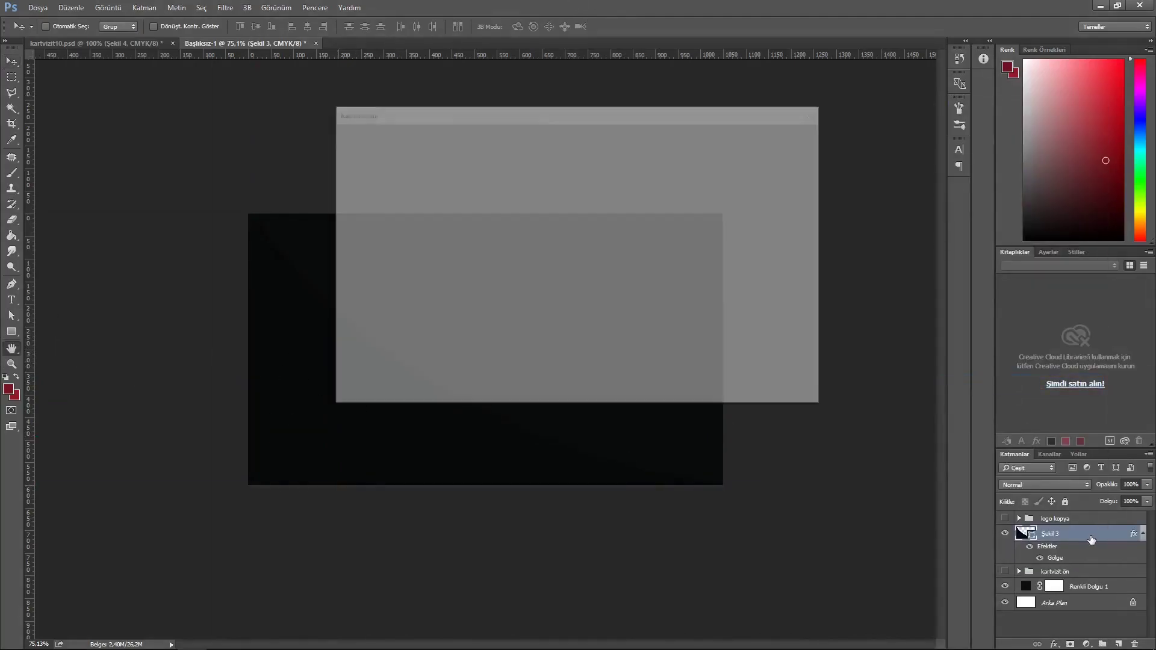
{"action": "left_click", "coordinate": [363, 342]}
{"action": "left_click", "coordinate": [760, 137]}
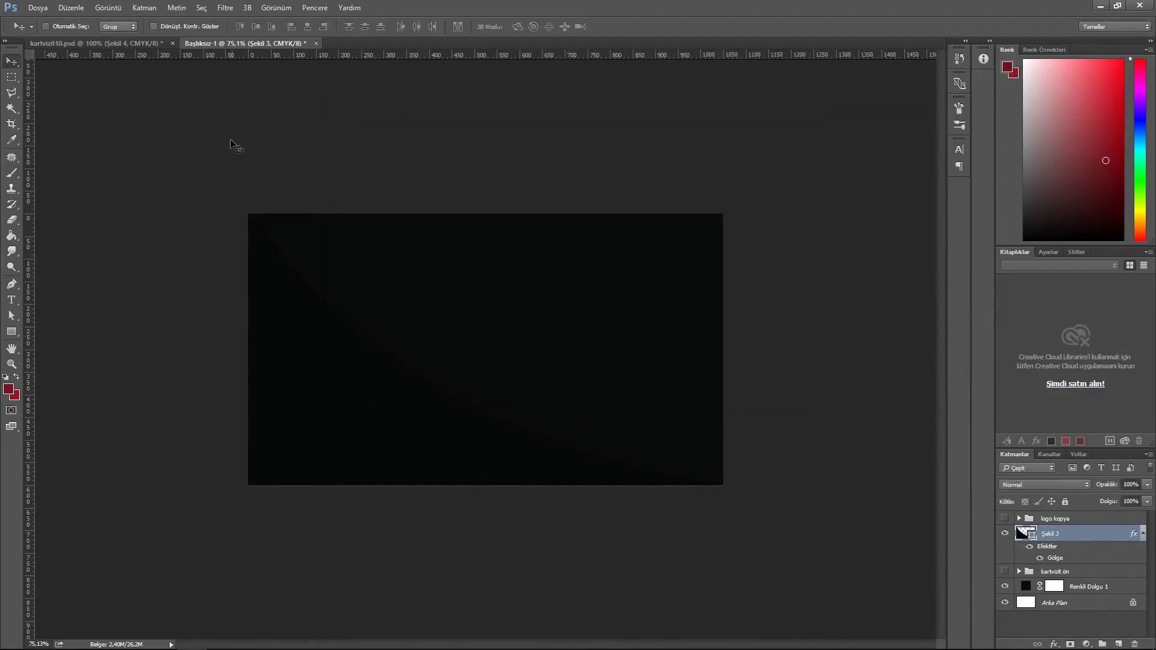
{"action": "left_click", "coordinate": [12, 284]}
- On a new layer, draw a curved path from the top edge to the bottom-left corner as shape Şekil 4
{"action": "left_click", "coordinate": [1119, 644]}
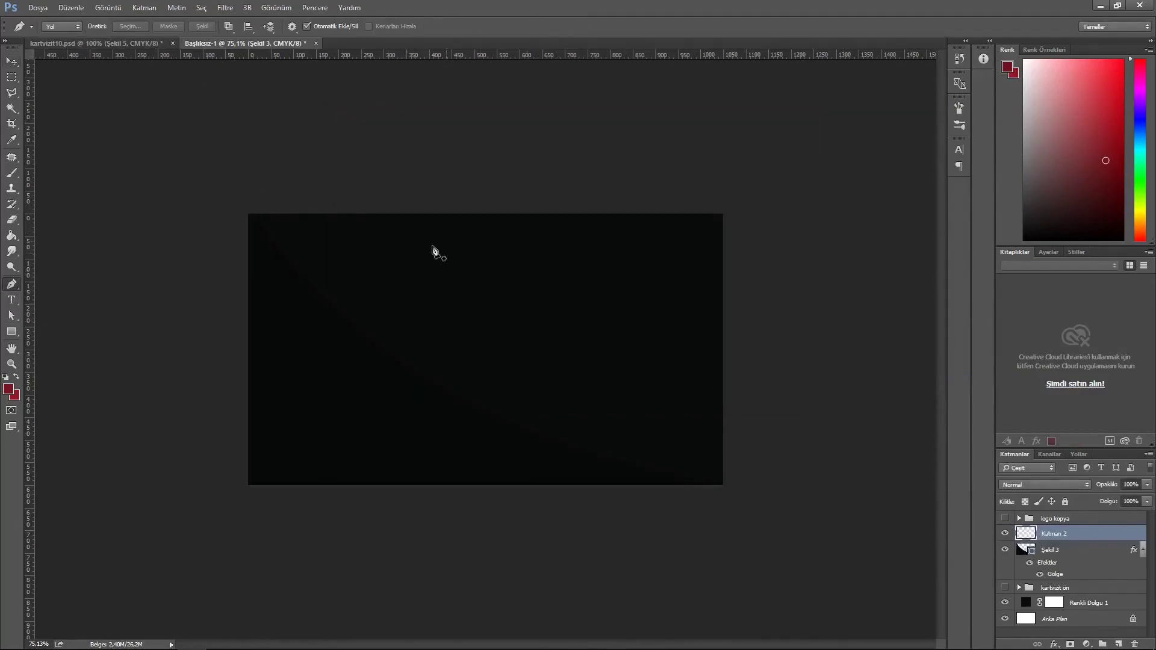
{"action": "left_click_drag", "start_coordinate": [476, 56], "coordinate": [420, 217]}
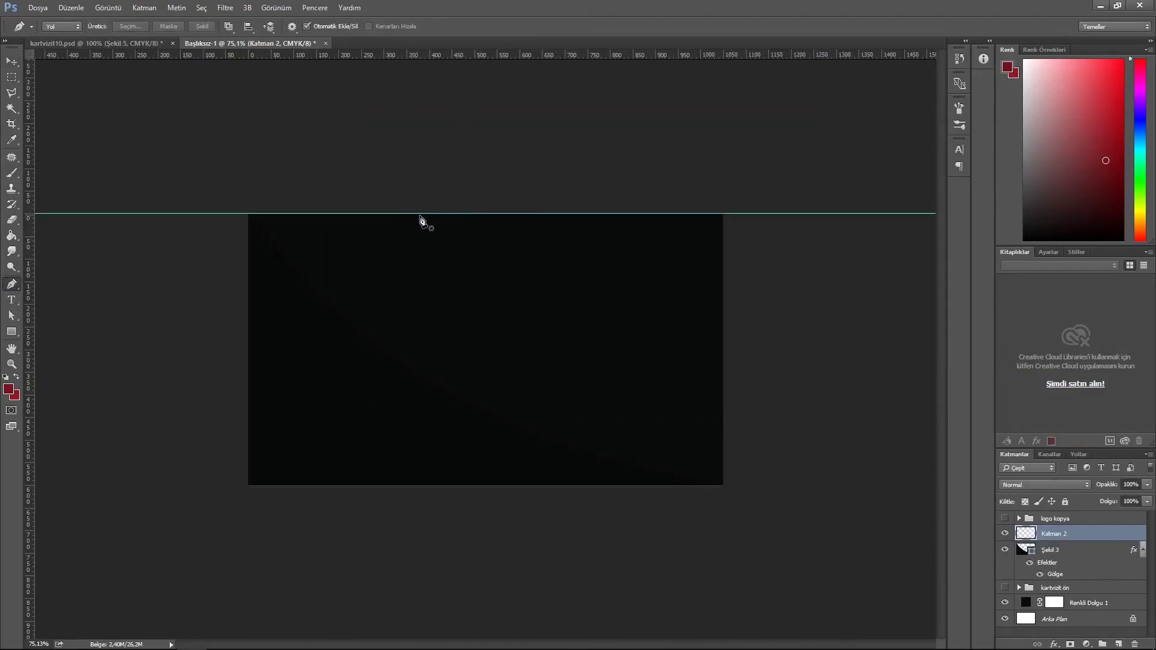
{"action": "left_click", "coordinate": [421, 214]}
{"action": "left_click_drag", "start_coordinate": [249, 485], "coordinate": [27, 593]}
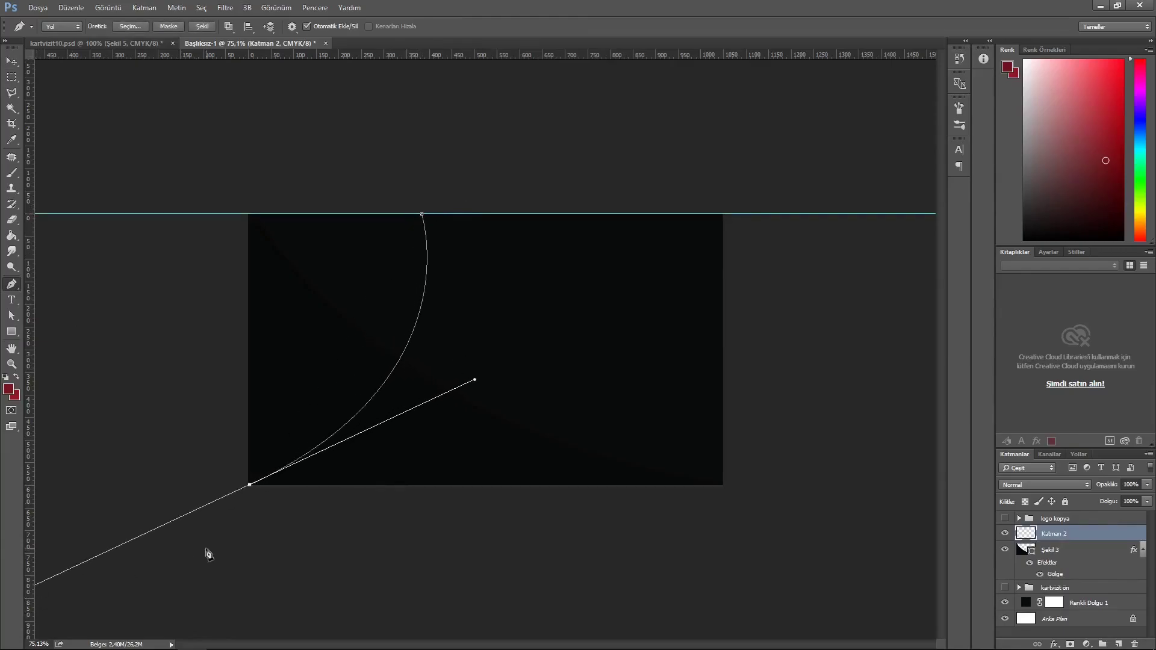
{"action": "left_click", "coordinate": [249, 485], "text": "alt"}
{"action": "left_click_drag", "start_coordinate": [30, 385], "coordinate": [247, 379]}
{"action": "left_click", "coordinate": [250, 215]}
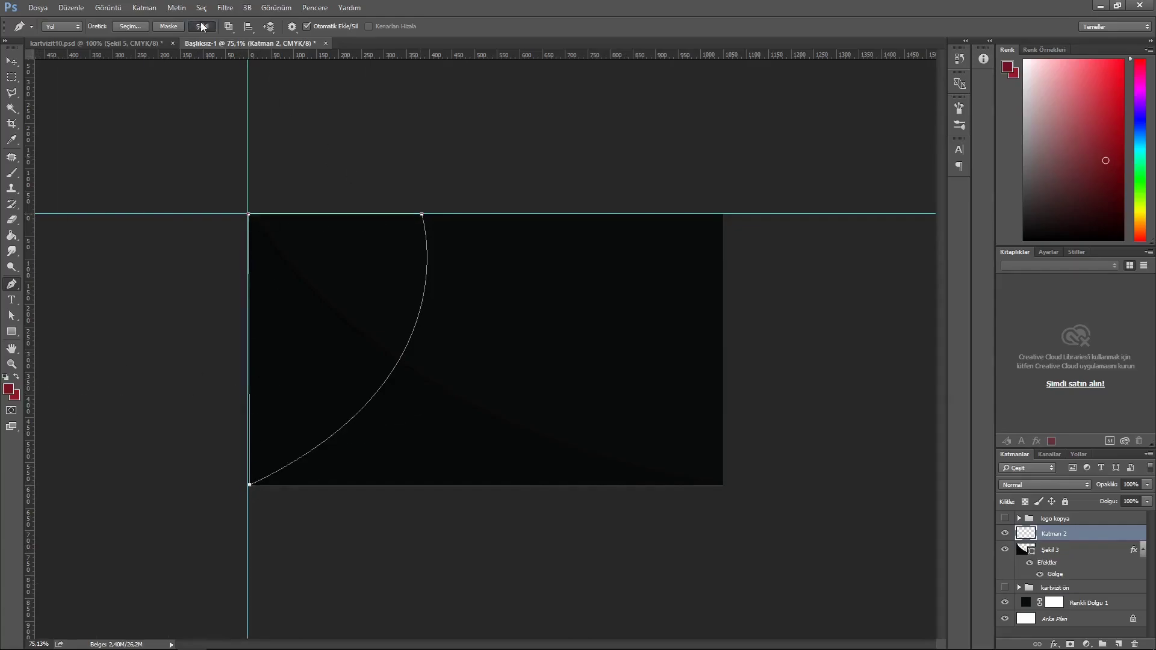
{"action": "left_click", "coordinate": [202, 26]}
- Paste the copied layer style onto Şekil 4 and open its Gradient Overlay settings
{"action": "right_click", "coordinate": [1099, 534]}
{"action": "left_click", "coordinate": [1036, 410]}
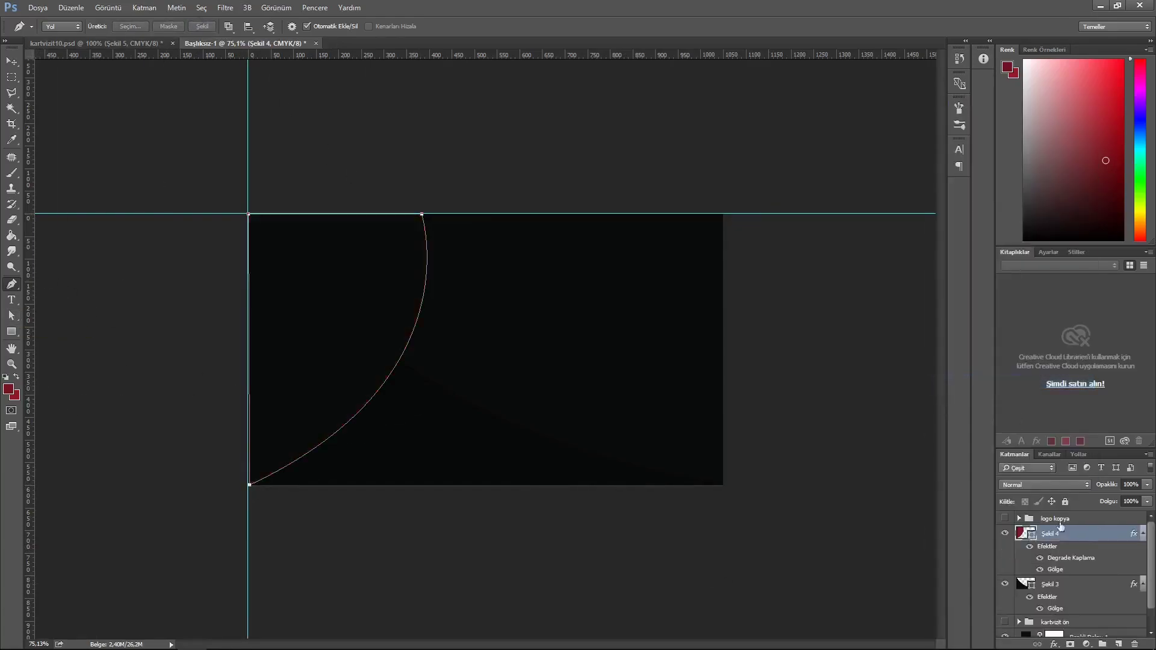
{"action": "double_click", "coordinate": [1099, 534]}
{"action": "left_click", "coordinate": [377, 293]}
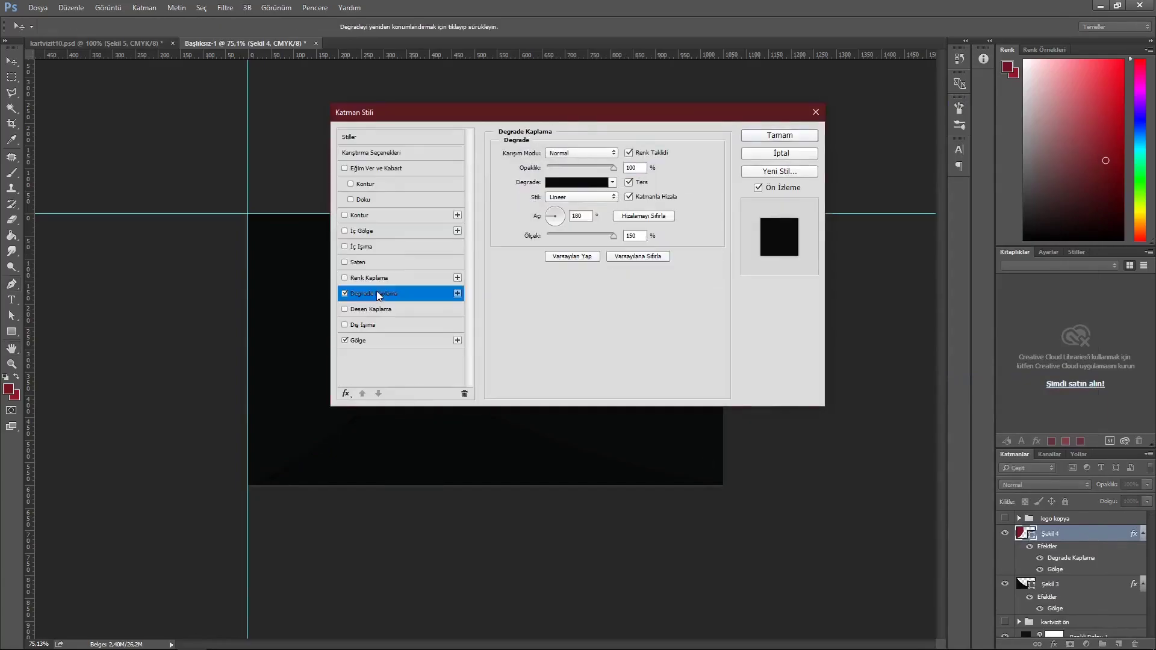
- Recolour Şekil 4's gradient left, middle and right colour stops and apply the style
{"action": "left_click", "coordinate": [578, 182]}
{"action": "left_click", "coordinate": [746, 280]}
{"action": "left_click", "coordinate": [799, 336]}
{"action": "left_click", "coordinate": [699, 174]}
{"action": "left_click", "coordinate": [862, 280]}
{"action": "left_click", "coordinate": [800, 331]}
{"action": "left_click", "coordinate": [700, 175]}
{"action": "left_click", "coordinate": [799, 331]}
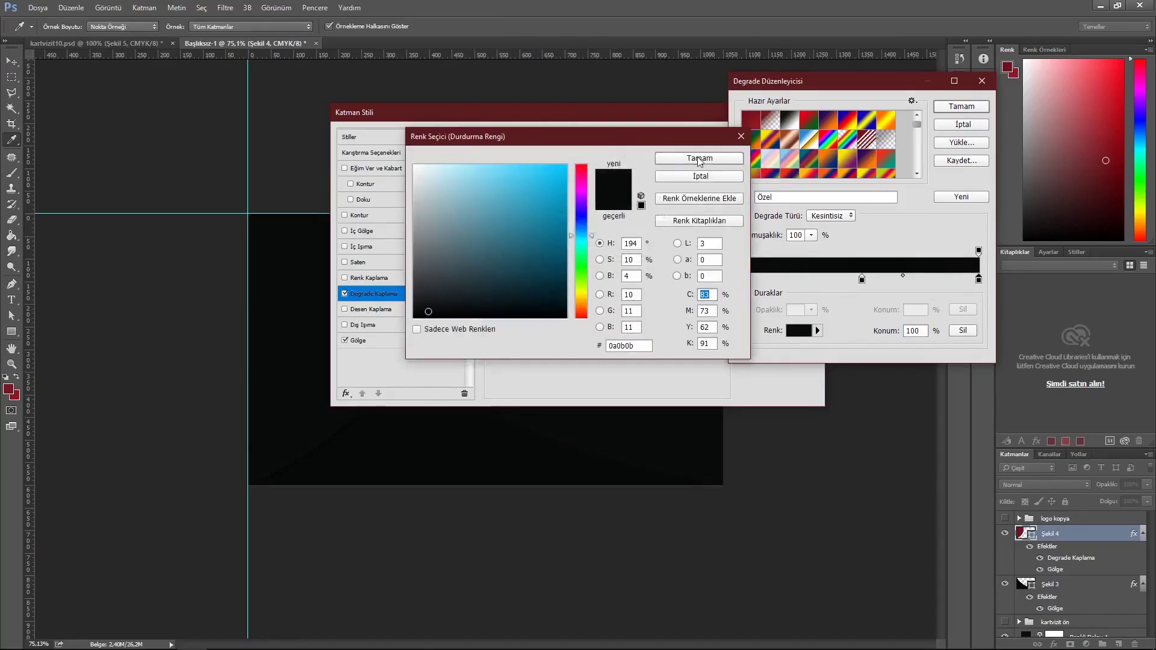
{"action": "left_click", "coordinate": [700, 173]}
{"action": "key", "text": "Return"}
{"action": "left_click", "coordinate": [782, 137]}
- On a new layer, draw a curved shape, Şekil 5, down the card's right edge using edge guides
{"action": "key", "text": "v"}
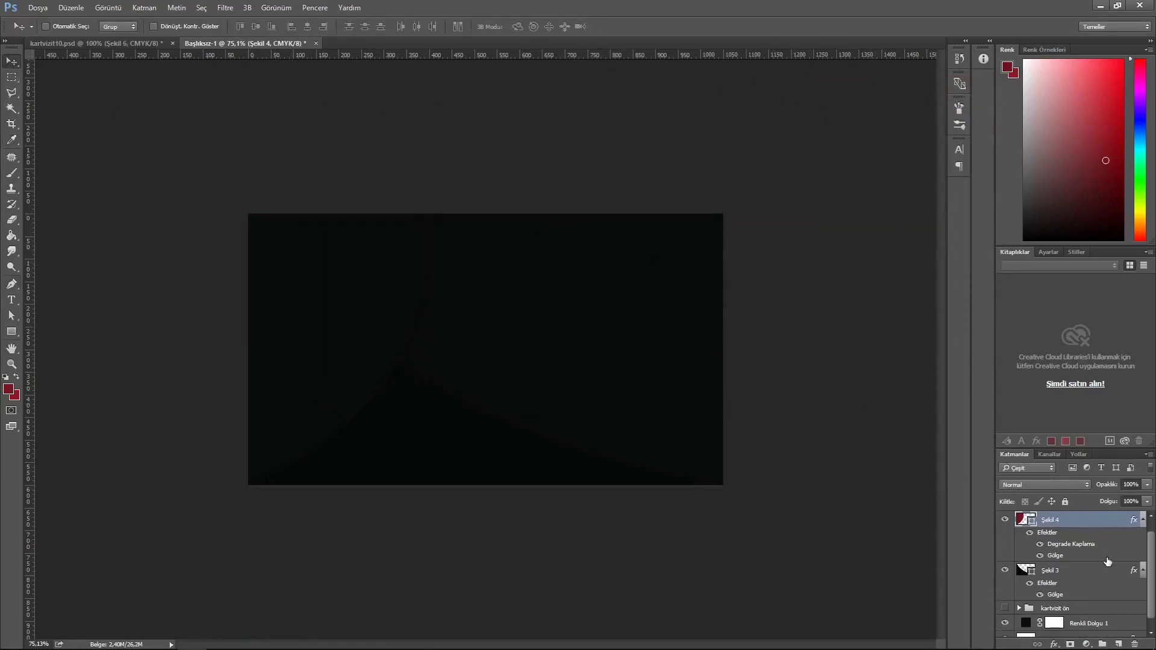
{"action": "left_click", "coordinate": [1118, 645]}
{"action": "left_click_drag", "start_coordinate": [29, 229], "coordinate": [723, 241]}
{"action": "left_click_drag", "start_coordinate": [733, 56], "coordinate": [753, 485]}
{"action": "left_click_drag", "start_coordinate": [512, 58], "coordinate": [530, 214]}
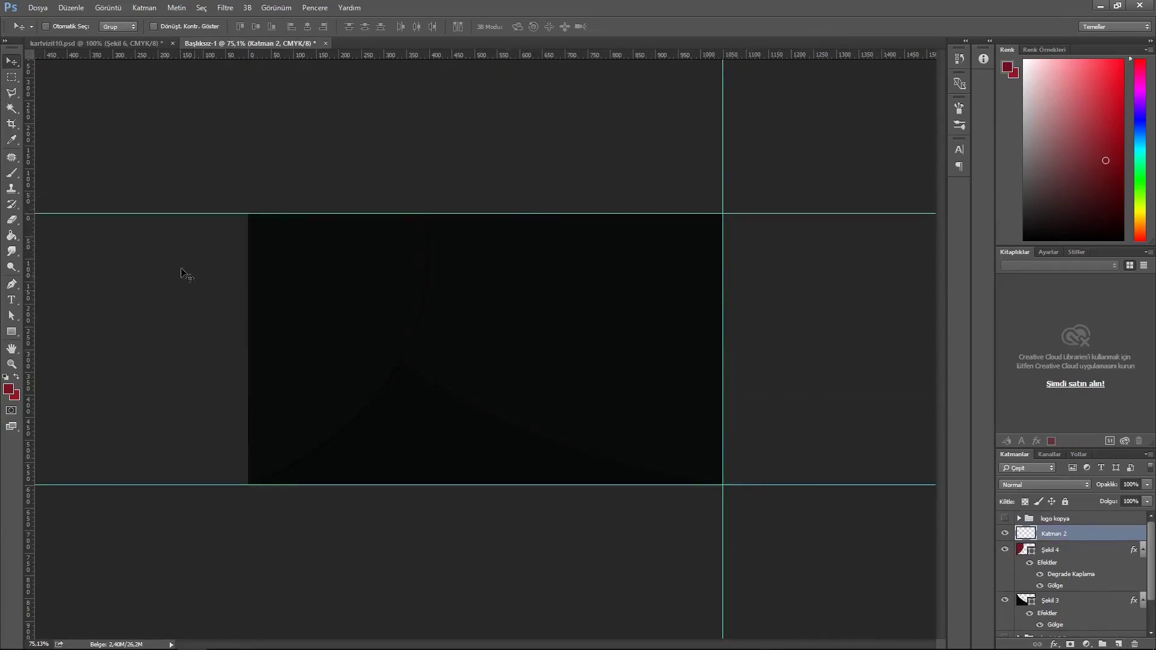
{"action": "left_click", "coordinate": [12, 285]}
{"action": "left_click_drag", "start_coordinate": [724, 485], "coordinate": [865, 562]}
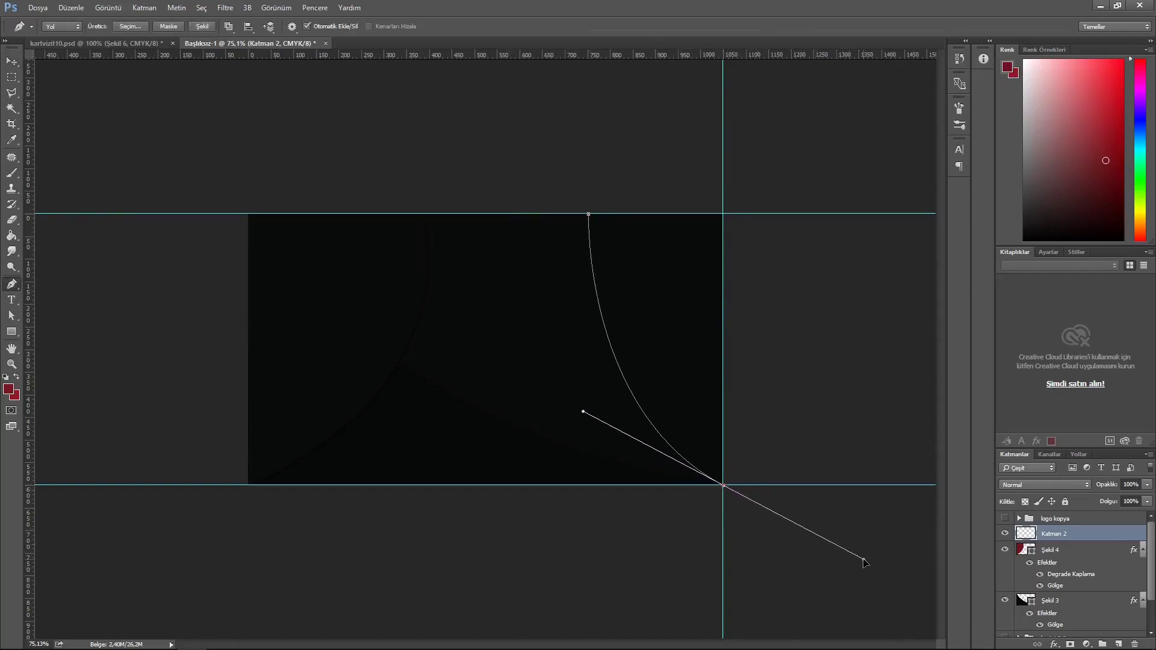
{"action": "left_click", "coordinate": [724, 485]}
{"action": "left_click", "coordinate": [723, 214]}
{"action": "left_click", "coordinate": [589, 214]}
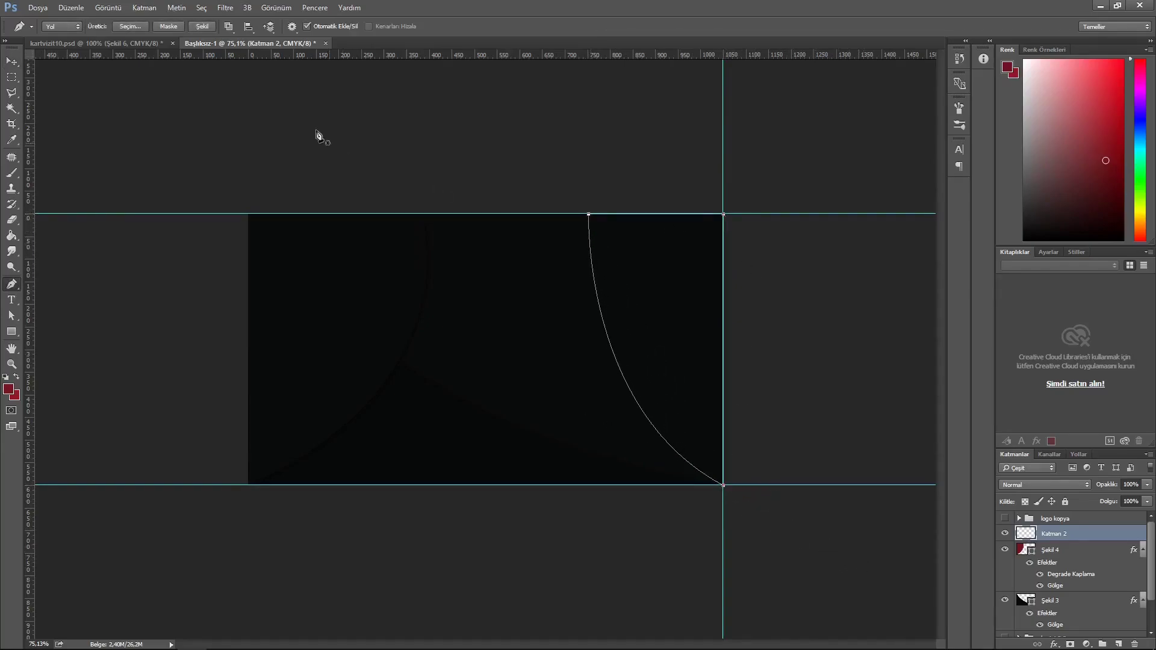
{"action": "left_click", "coordinate": [202, 26]}
- Paste the layer style onto Şekil 5 and review its gradient overlay and drop shadow
{"action": "right_click", "coordinate": [1109, 533]}
{"action": "left_click", "coordinate": [1017, 382]}
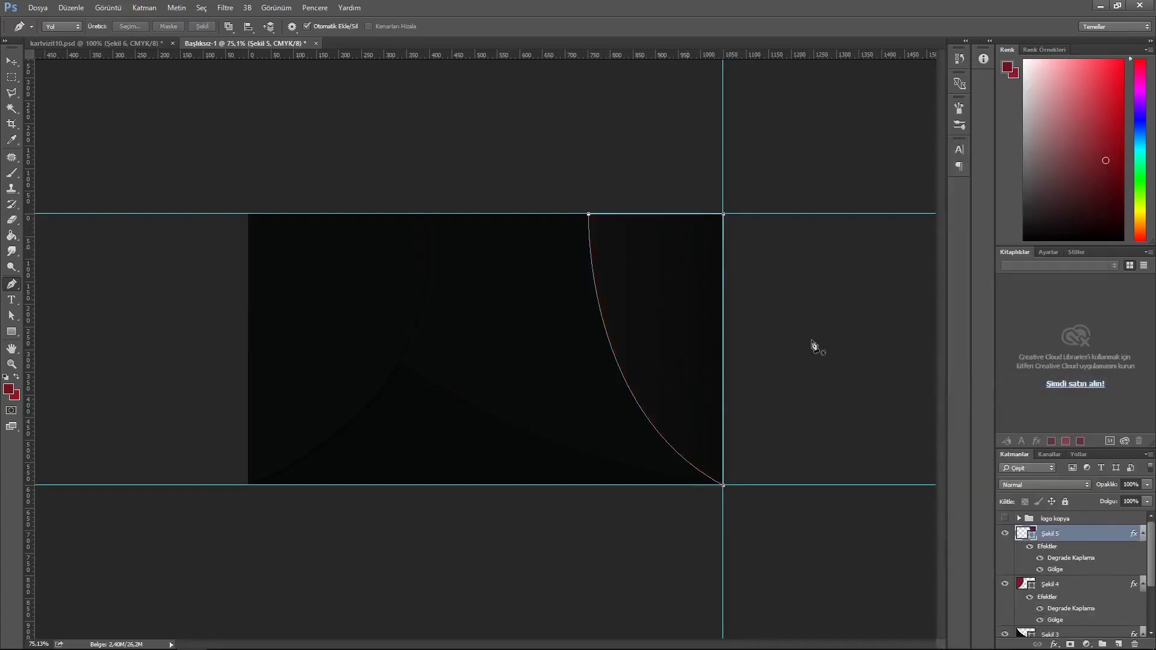
{"action": "double_click", "coordinate": [1107, 532]}
{"action": "left_click", "coordinate": [373, 293]}
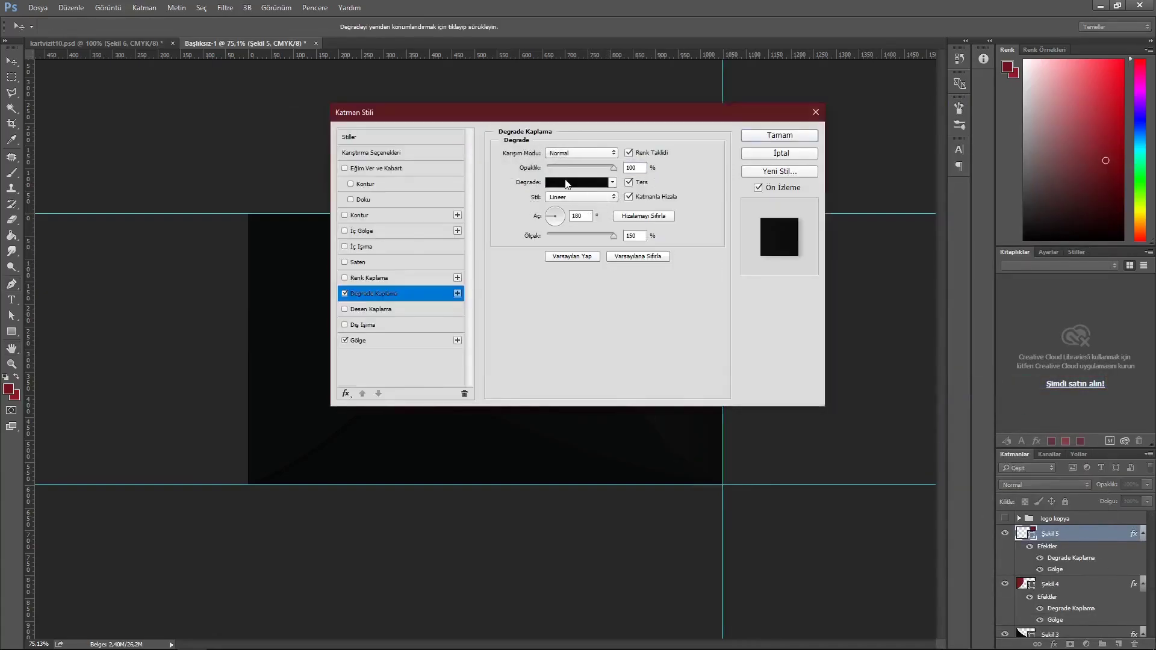
{"action": "left_click", "coordinate": [362, 340]}
{"action": "left_click", "coordinate": [780, 135]}
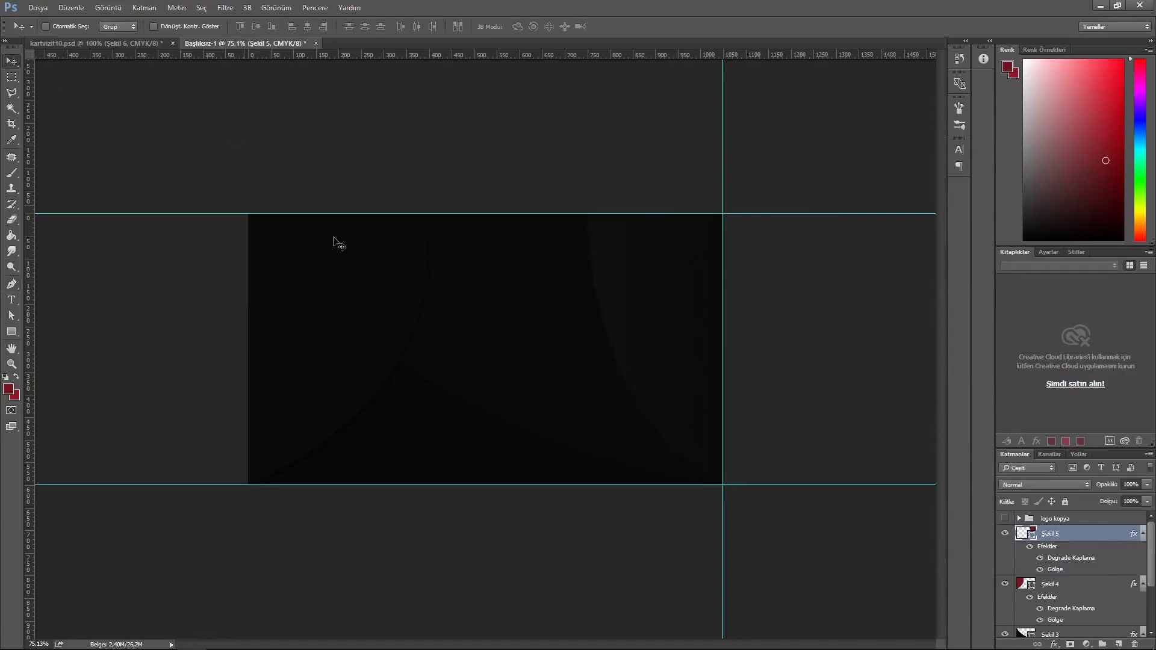
- Remove the edge guides, show the 'logo kopya' group, then move and enlarge it at the card's centre
{"action": "left_click_drag", "start_coordinate": [723, 351], "coordinate": [27, 410]}
{"action": "left_click_drag", "start_coordinate": [566, 485], "coordinate": [626, 54]}
{"action": "left_click", "coordinate": [1005, 519]}
{"action": "left_click", "coordinate": [1055, 519]}
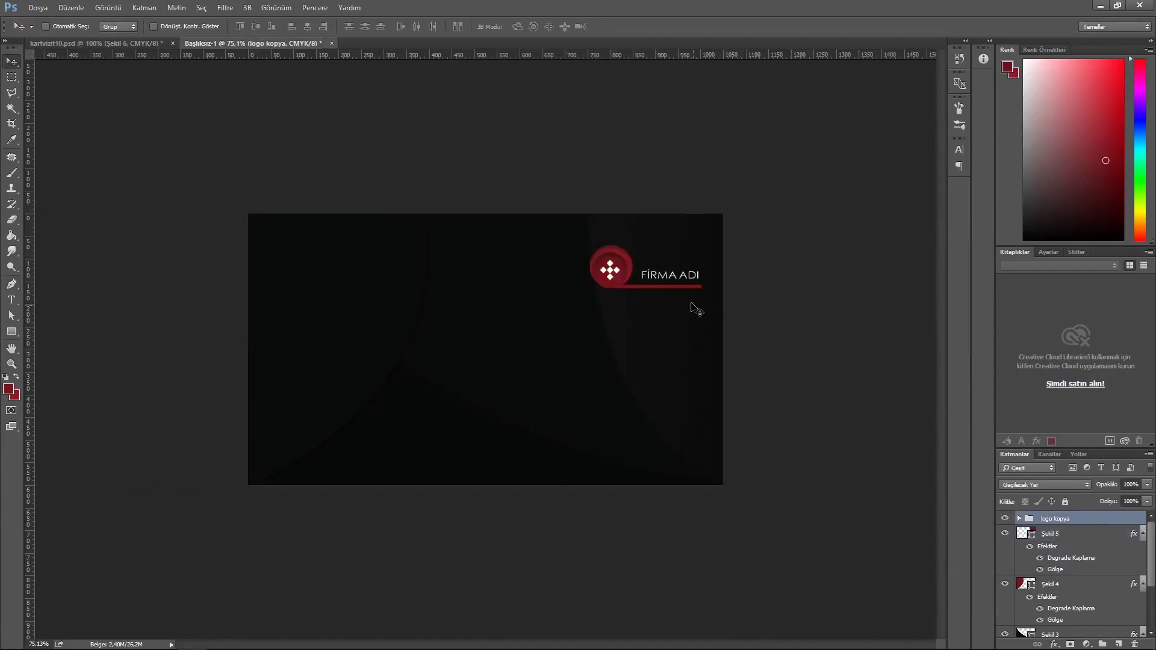
{"action": "left_click_drag", "start_coordinate": [707, 330], "coordinate": [591, 375]}
{"action": "key", "text": "ctrl+t"}
{"action": "left_click_drag", "start_coordinate": [570, 331], "coordinate": [597, 345]}
{"action": "key", "text": "Return"}
- Shrink the logo slightly and nudge it into its centred position
{"action": "key", "text": "ctrl+t"}
{"action": "left_click", "coordinate": [548, 27]}
{"action": "key", "text": "Down"}
{"action": "key", "text": "Down"}
{"action": "key", "text": "Down"}
{"action": "key", "text": "Down"}
{"action": "key", "text": "Down"}
{"action": "key", "text": "Down"}
{"action": "key", "text": "Down"}
{"action": "key", "text": "Down"}
{"action": "key", "text": "Down"}
{"action": "key", "text": "Down"}
{"action": "key", "text": "Down"}
{"action": "key", "text": "Down"}
{"action": "key", "text": "Right"}
{"action": "key", "text": "Right"}
{"action": "key", "text": "Right"}
{"action": "key", "text": "Right"}
{"action": "scroll", "coordinate": [1113, 557], "scroll_direction": "down", "scroll_amount": 3}
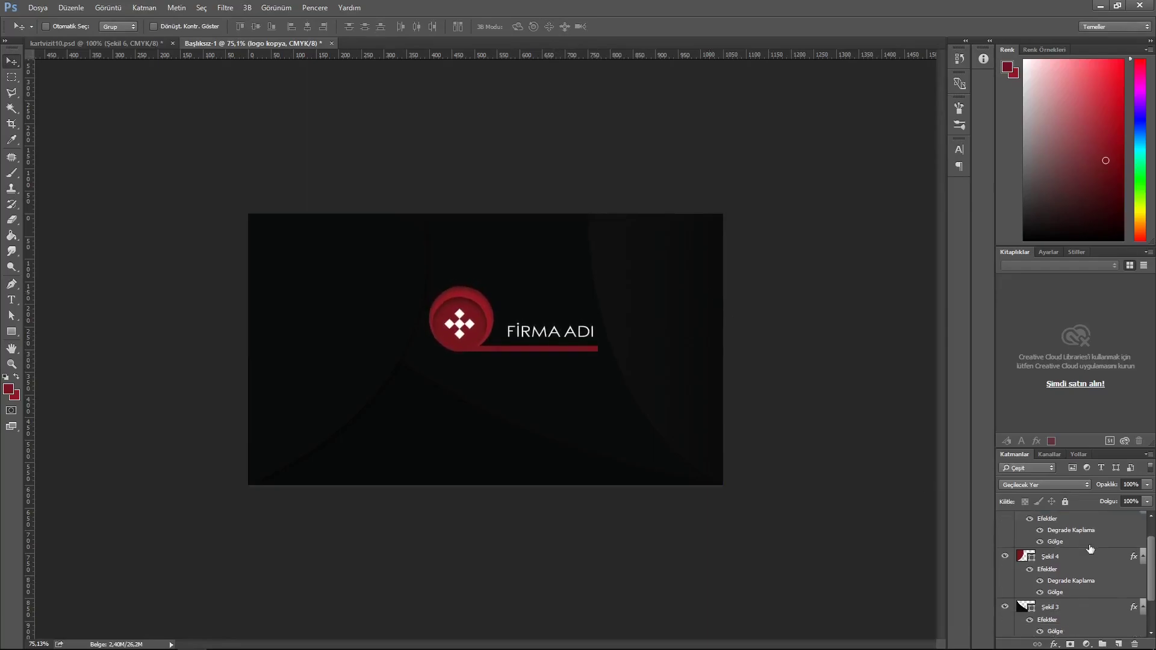
{"action": "left_click", "coordinate": [1052, 630]}
{"action": "left_click_drag", "start_coordinate": [531, 336], "coordinate": [527, 342]}
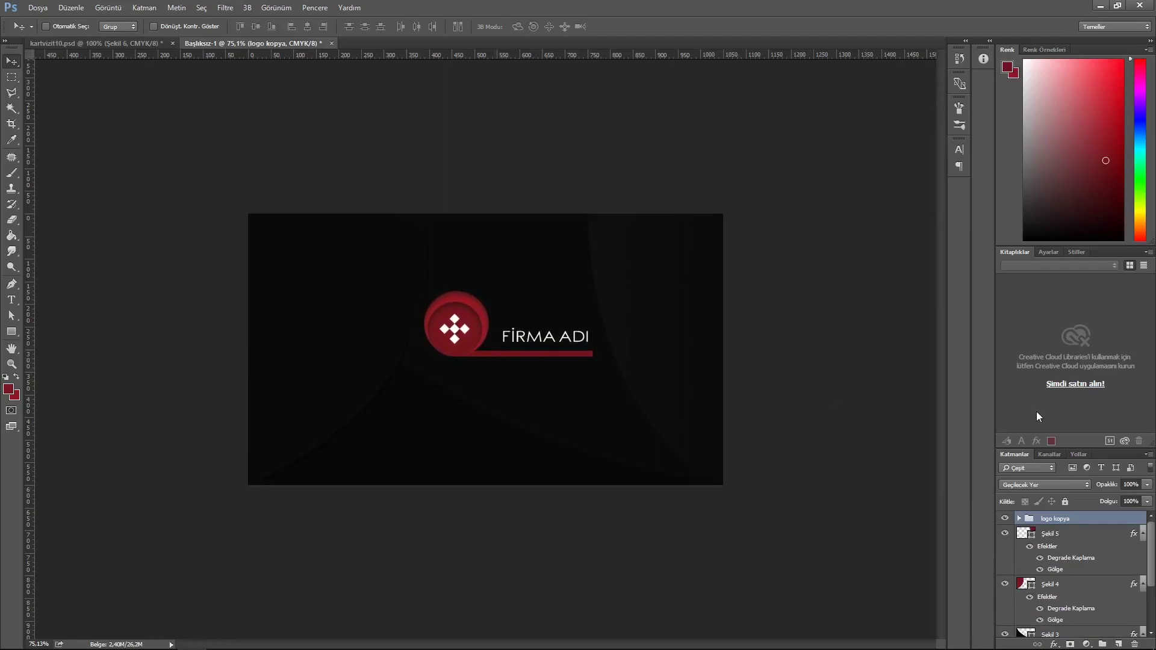
- Group the back-side layers and name the group 'kartvizit arka'
{"action": "scroll", "coordinate": [1070, 567], "scroll_direction": "down", "scroll_amount": 3}
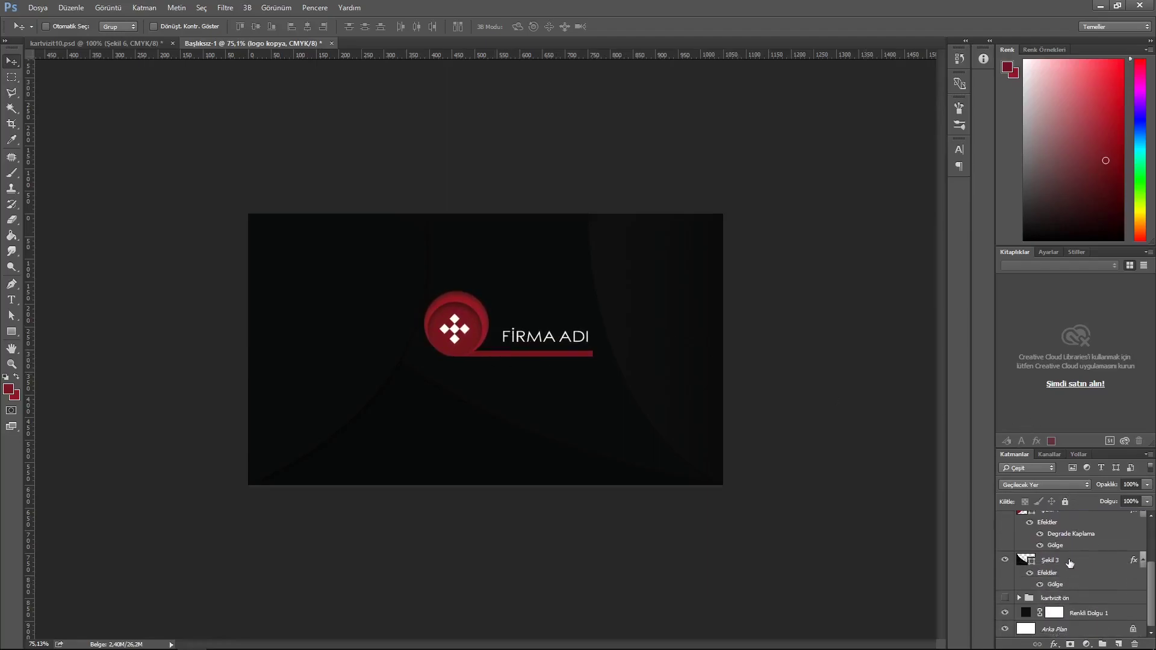
{"action": "left_click", "coordinate": [1070, 562], "text": "shift"}
{"action": "key", "text": "ctrl+g"}
{"action": "double_click", "coordinate": [1054, 519]}
{"action": "type", "text": "kartvizit arka"}
{"action": "key", "text": "Return"}
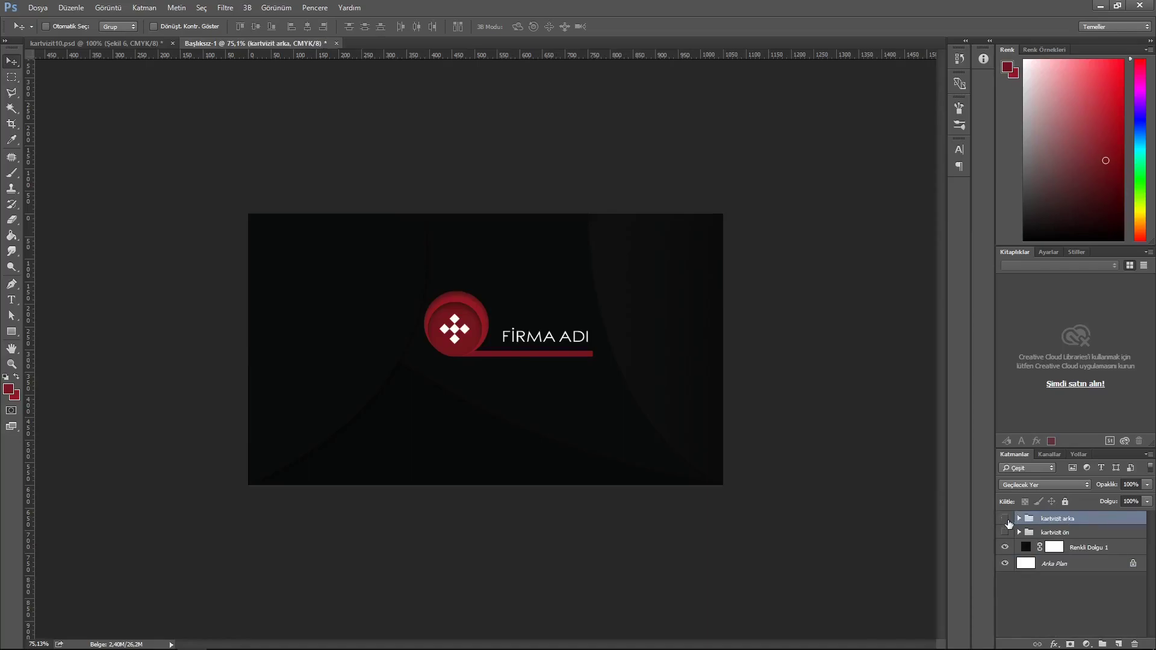
- Toggle visibility between the 'kartvizit arka' and 'kartvizit ön' groups, viewing at 100%
{"action": "left_click", "coordinate": [1006, 518]}
{"action": "left_click", "coordinate": [1005, 532]}
{"action": "key", "text": "z"}
{"action": "key", "text": "ctrl+plus"}
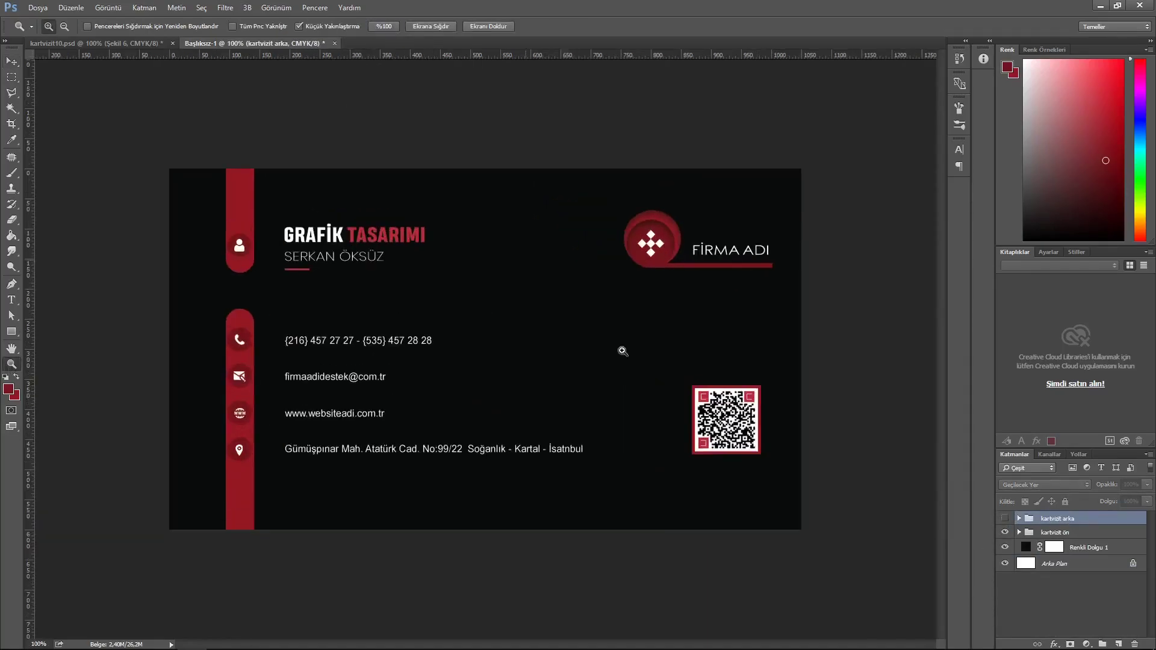
{"action": "left_click", "coordinate": [12, 61]}
{"action": "left_click", "coordinate": [1005, 532]}
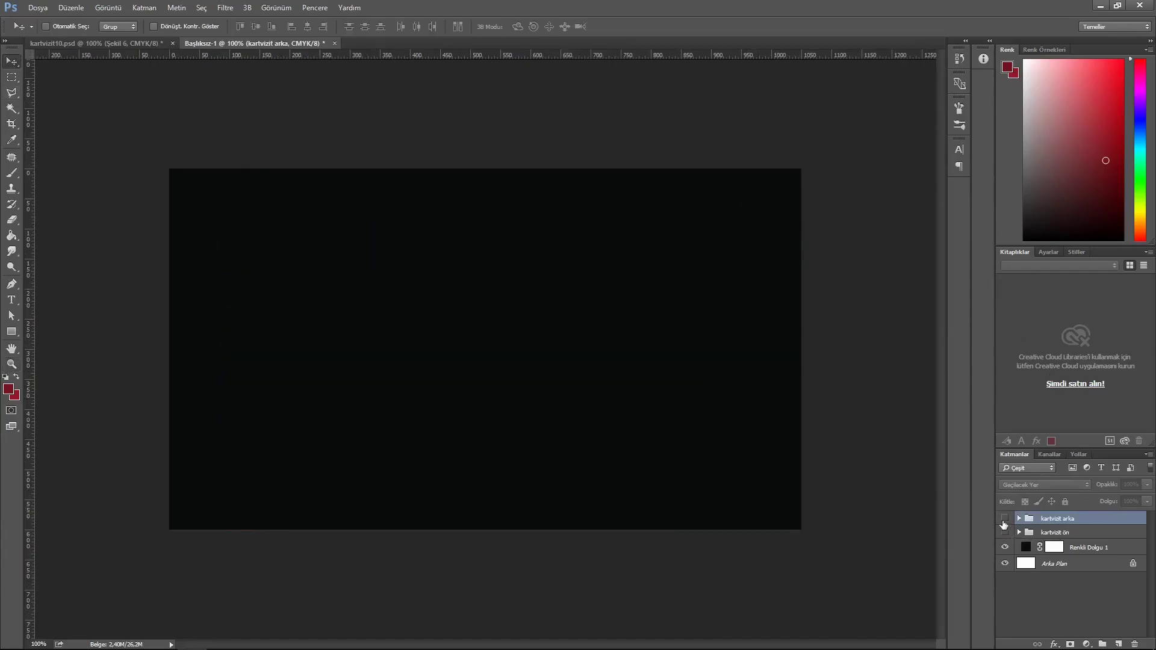